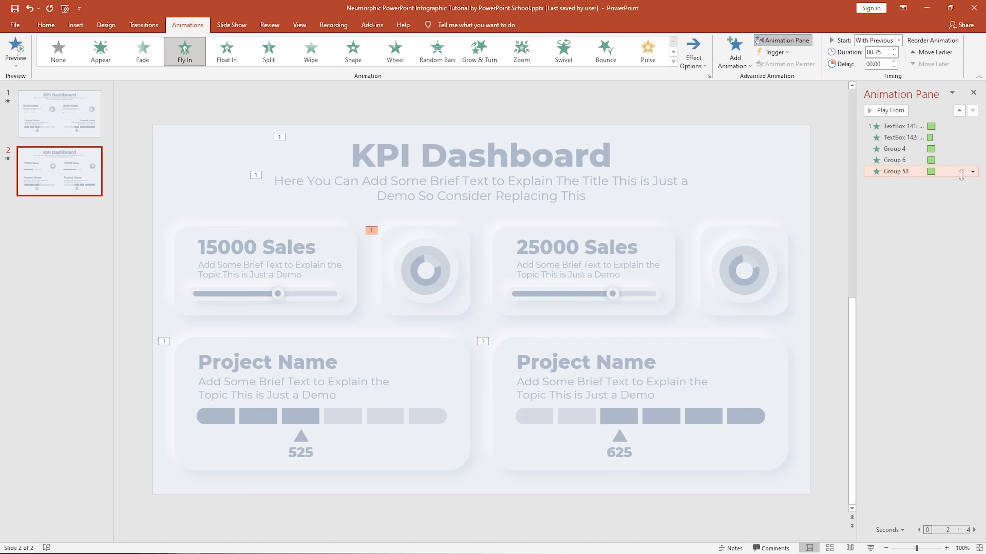
Give the Group 58 Fly In animation a 0.75 sec smooth end in its effect options.
click(973, 171)
click(943, 219)
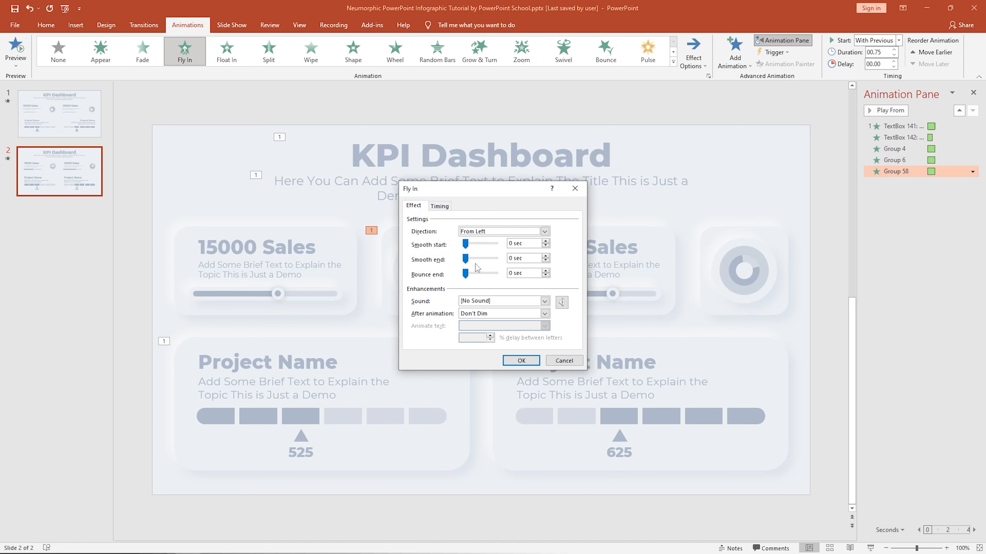
drag(465, 258, 501, 273)
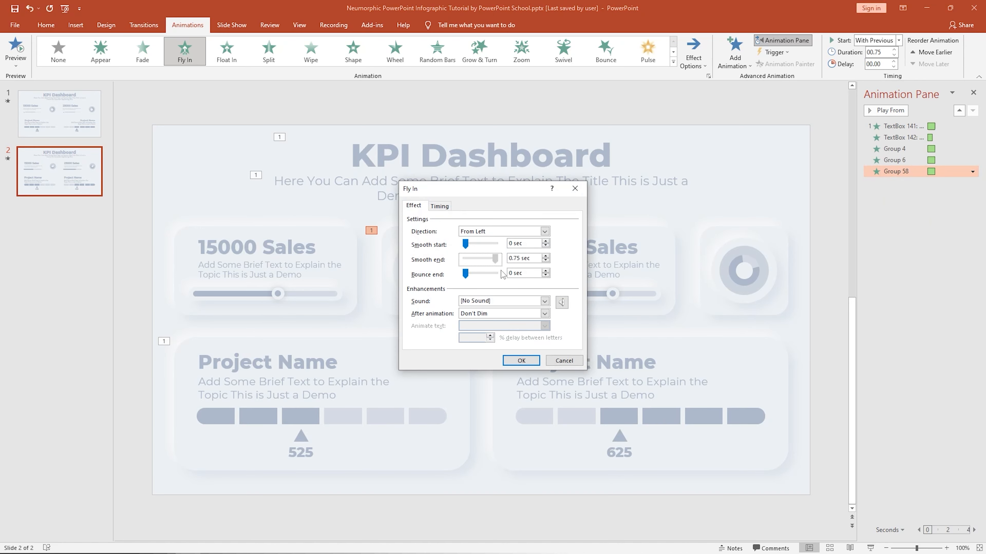
click(521, 360)
Add a Fly In entrance animation from the left to the 15000 Sales card.
click(354, 252)
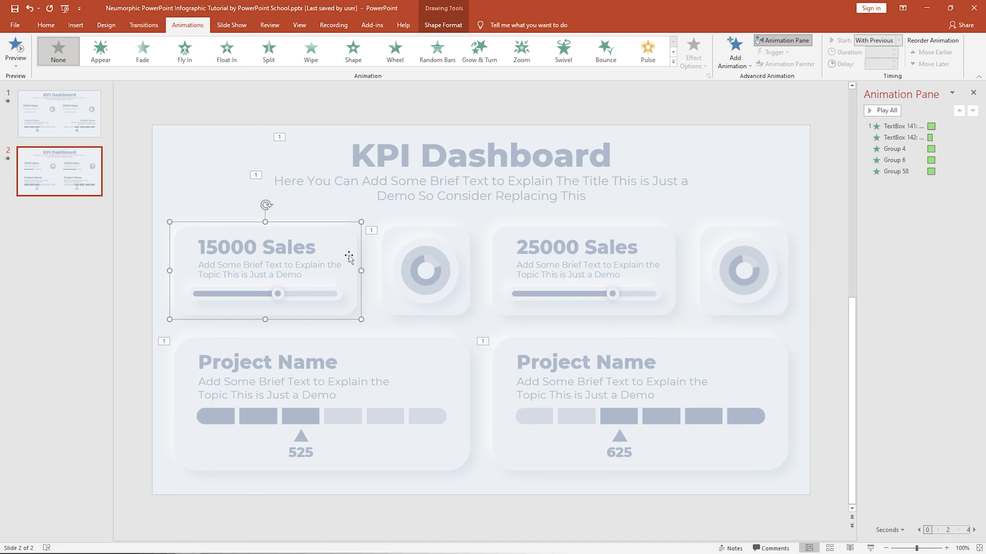
click(734, 52)
click(823, 96)
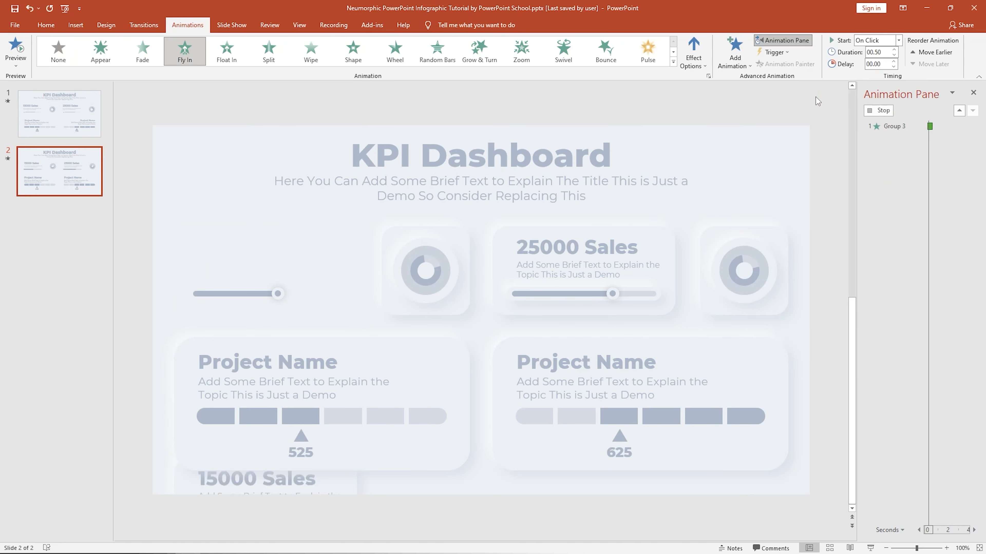
click(693, 53)
click(703, 141)
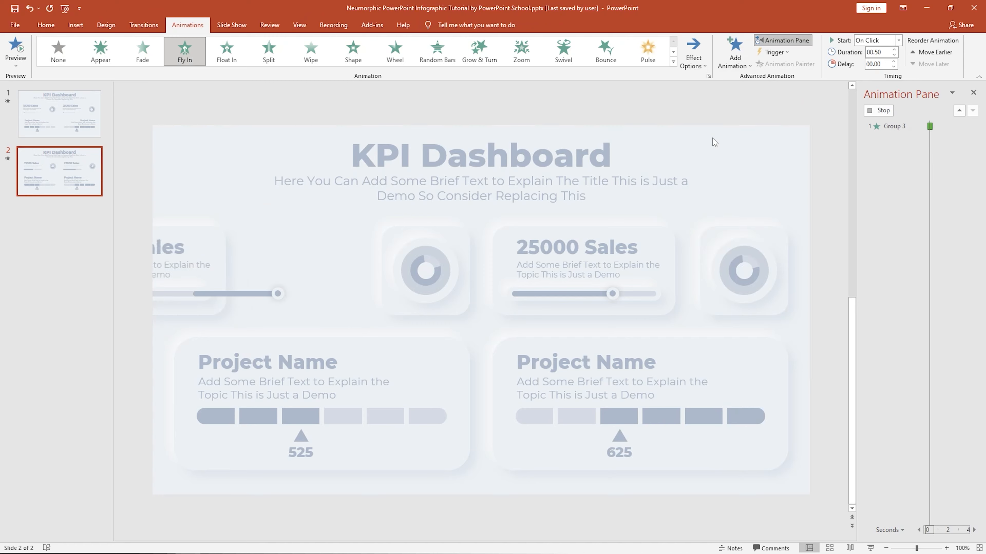
Set the 15000 Sales card animation to start With Previous with a 0.25 s delay.
click(898, 40)
click(888, 62)
click(895, 62)
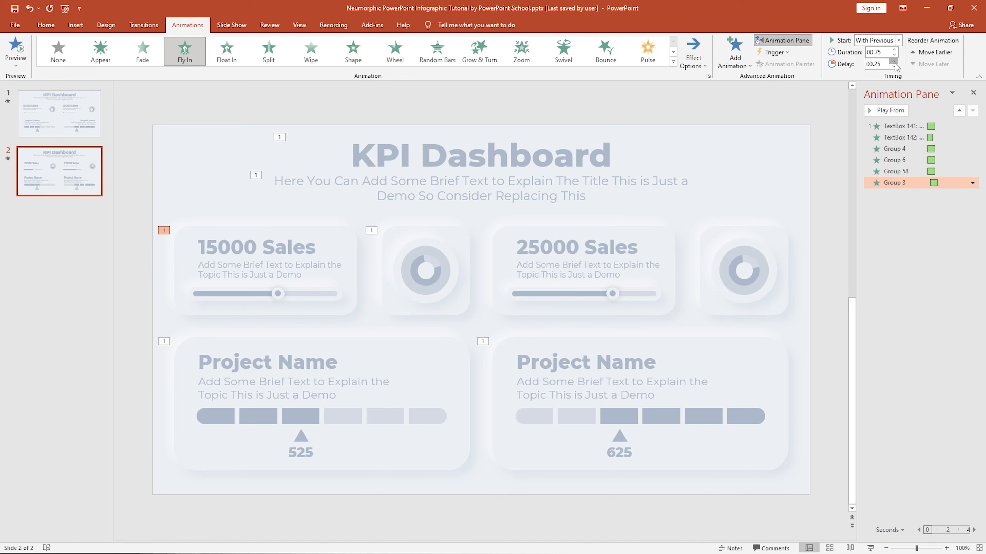
Add a smooth end to the 15000 Sales card's Fly In effect options.
click(973, 184)
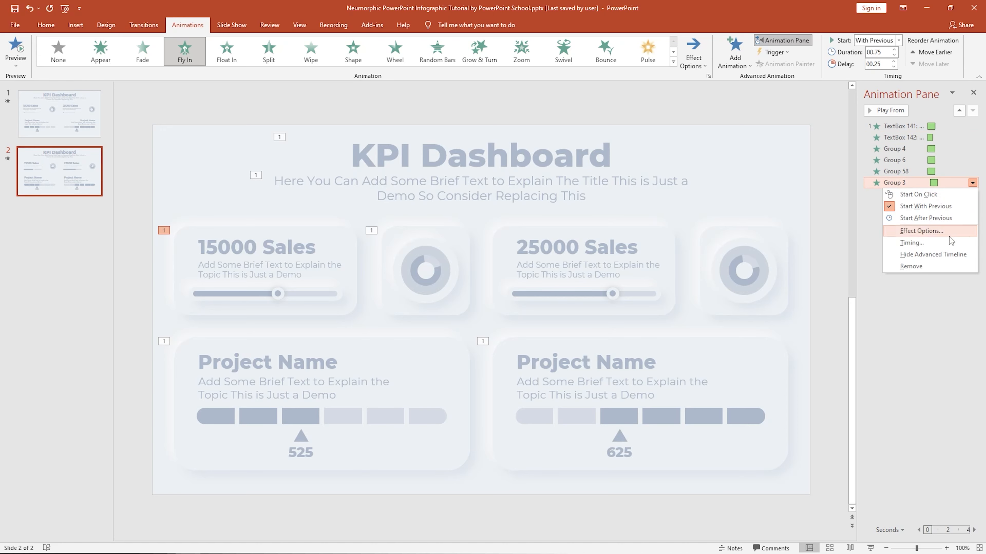
click(942, 232)
drag(465, 259, 495, 259)
click(516, 360)
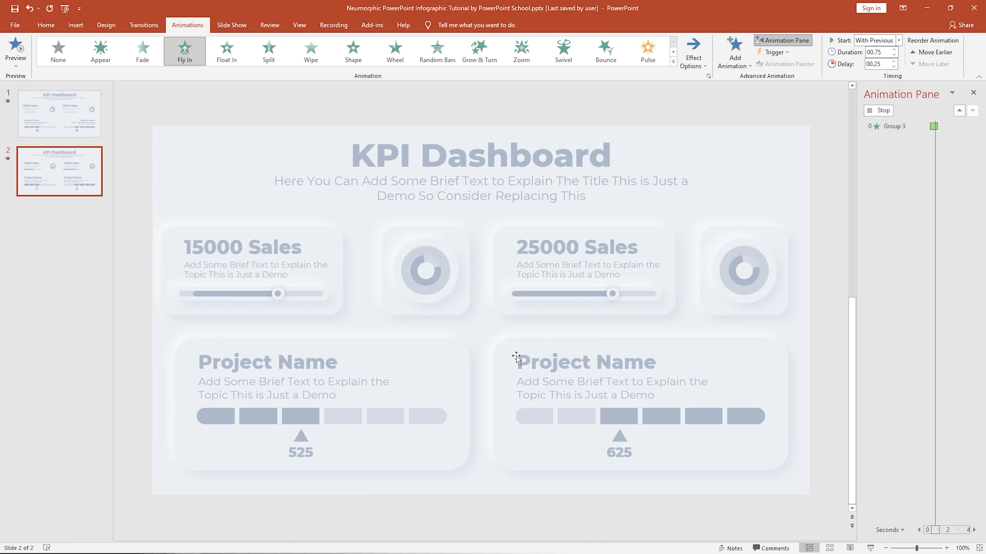
Add a Fly In entrance animation from the right to the 25000 Sales card.
click(673, 272)
click(735, 58)
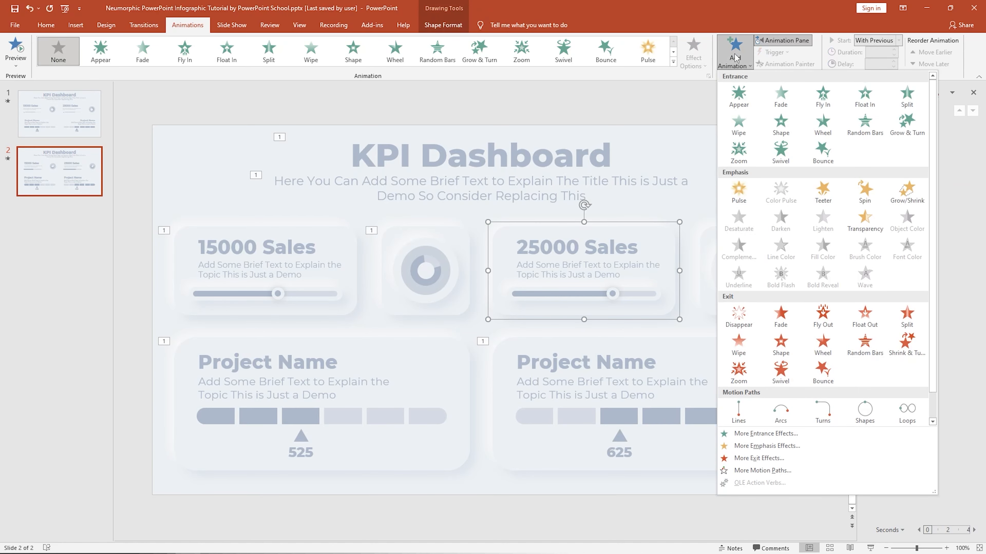
click(810, 95)
click(694, 52)
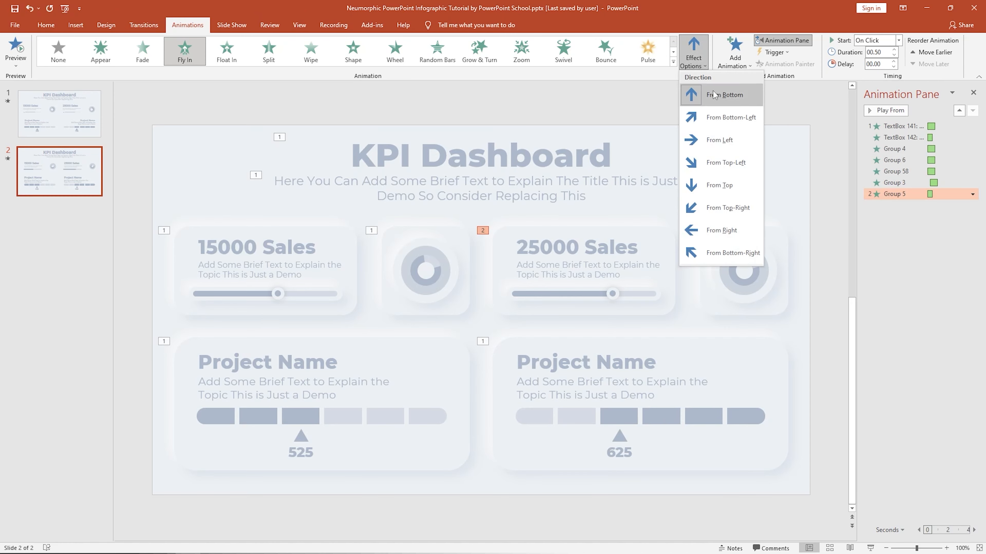
click(721, 231)
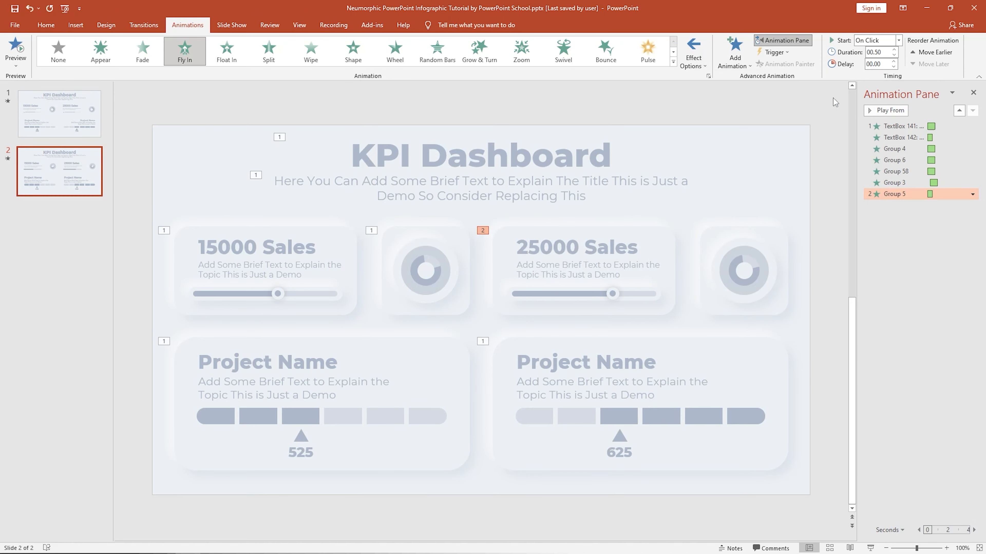
Set the 25000 Sales card animation to start With Previous, with 0.25 s delay and 0.75 s duration.
click(898, 40)
click(874, 57)
click(894, 60)
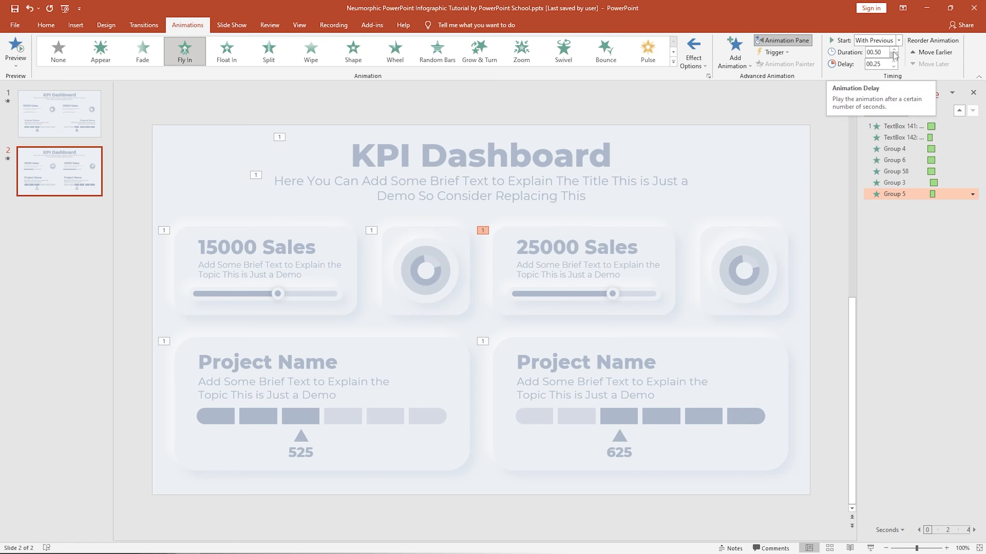
click(893, 55)
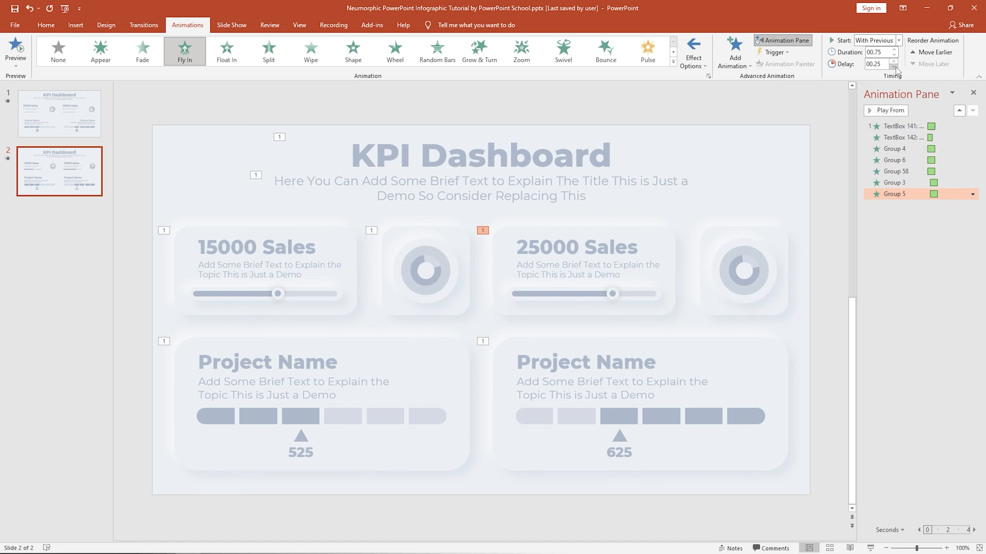
Add a smooth end to the 25000 Sales card's Fly In effect options.
click(972, 194)
click(950, 239)
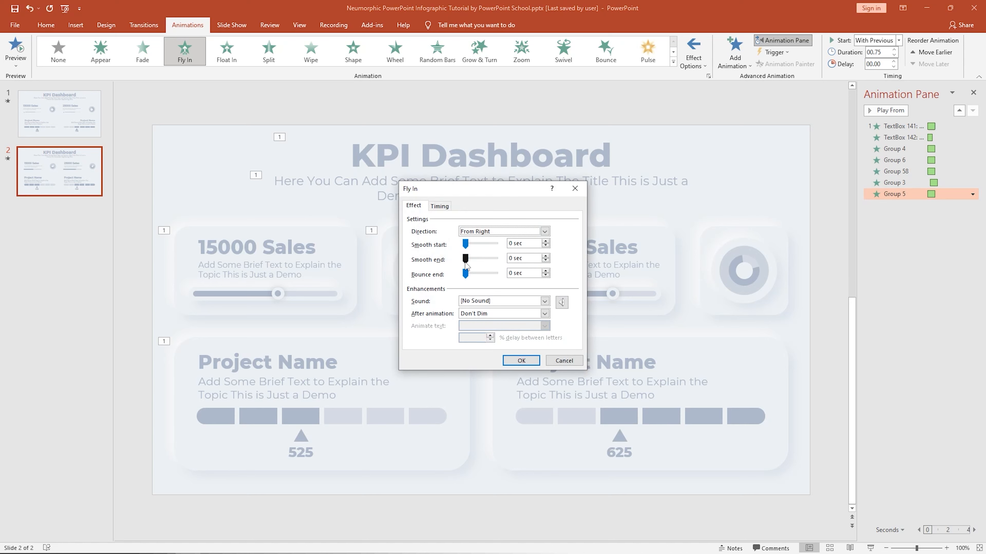
drag(466, 259, 503, 263)
click(522, 361)
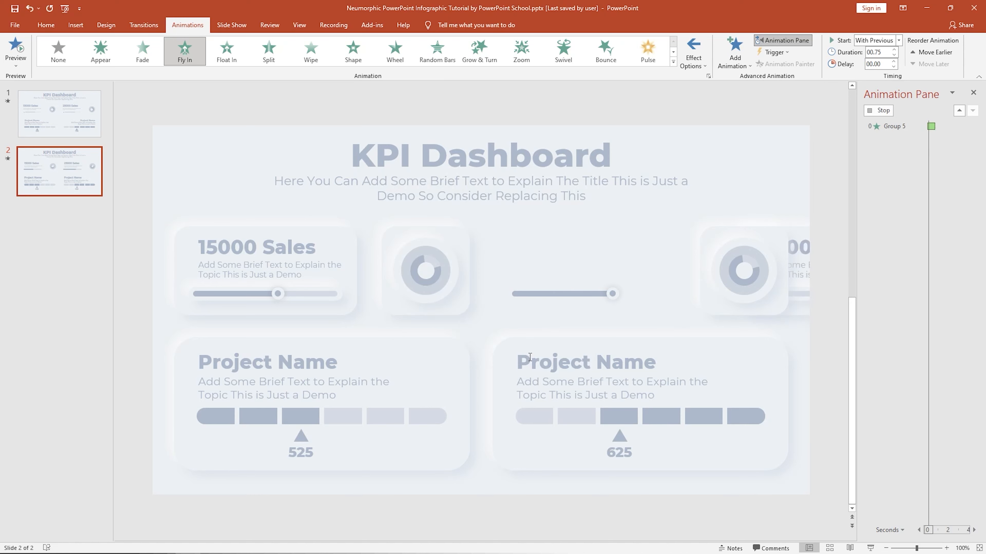
Add a Fly In entrance animation from the right to the rightmost circle chart card.
click(781, 231)
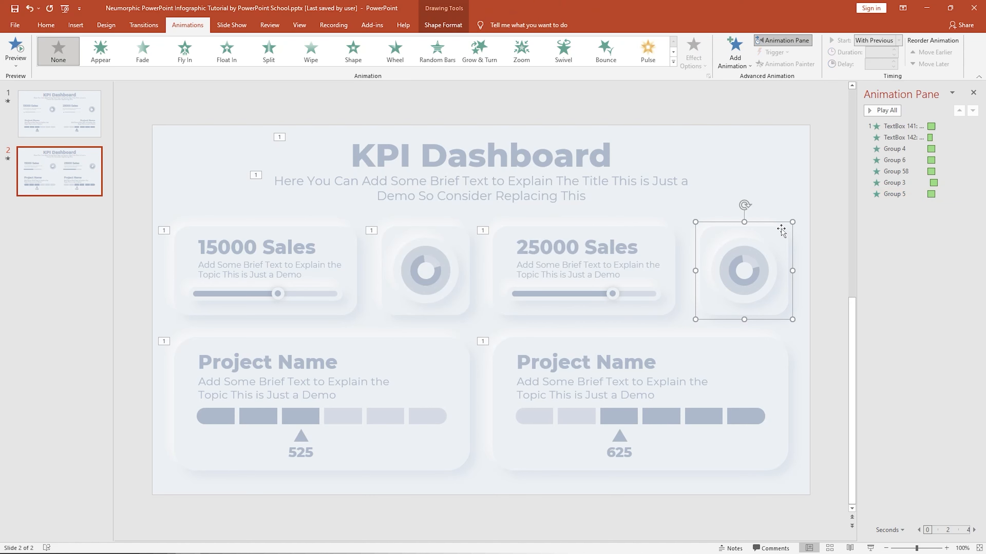
click(732, 54)
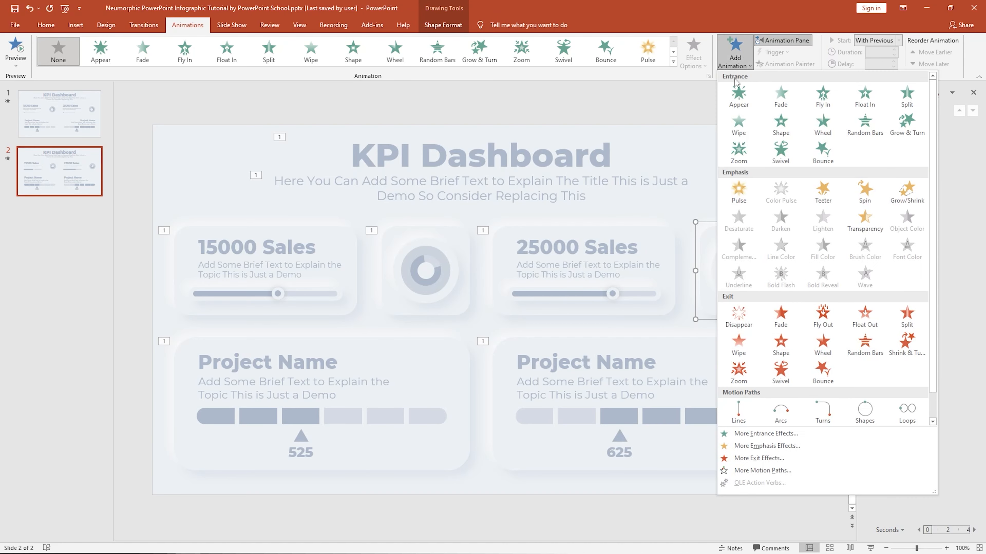
click(831, 106)
click(694, 53)
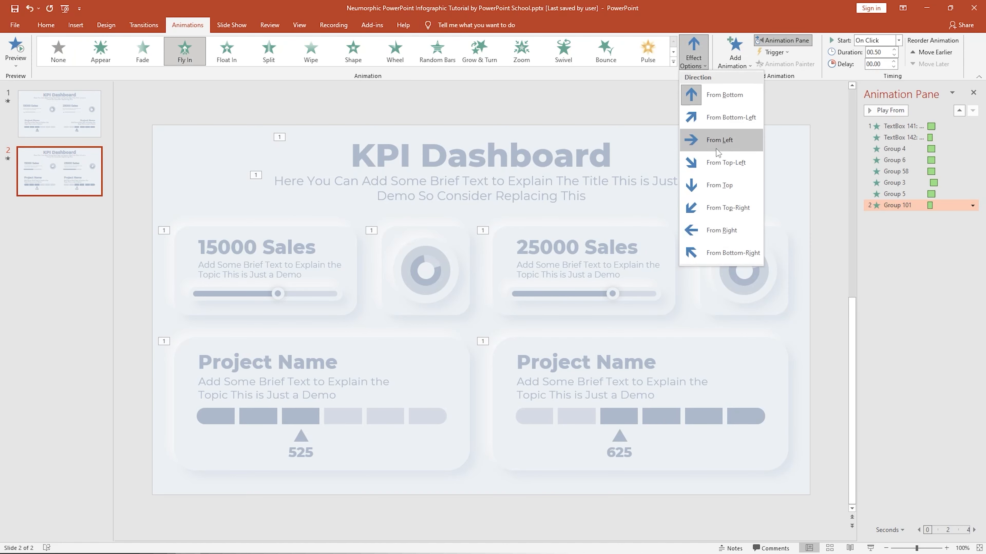
click(723, 229)
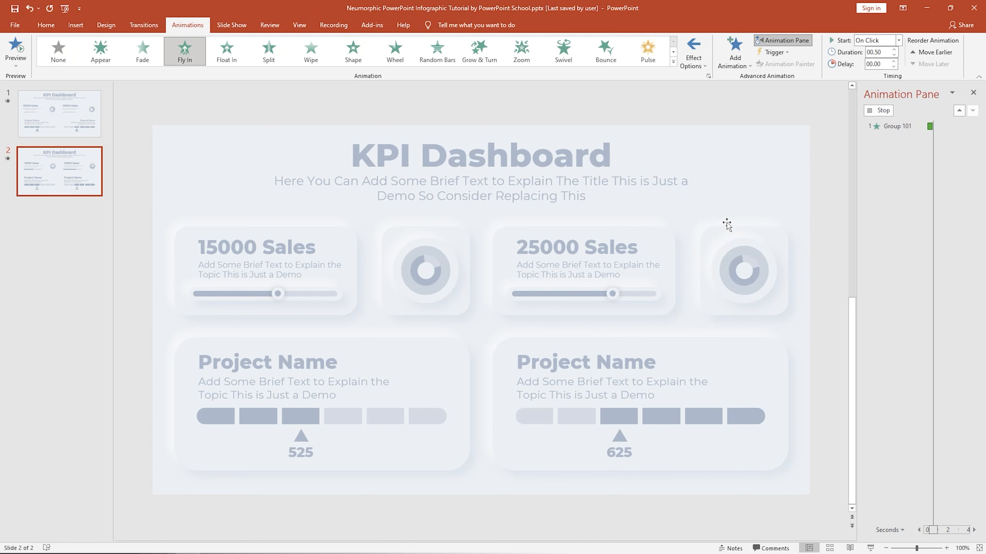
Set the circle chart card animation to start With Previous with a 0.25 s delay.
click(899, 40)
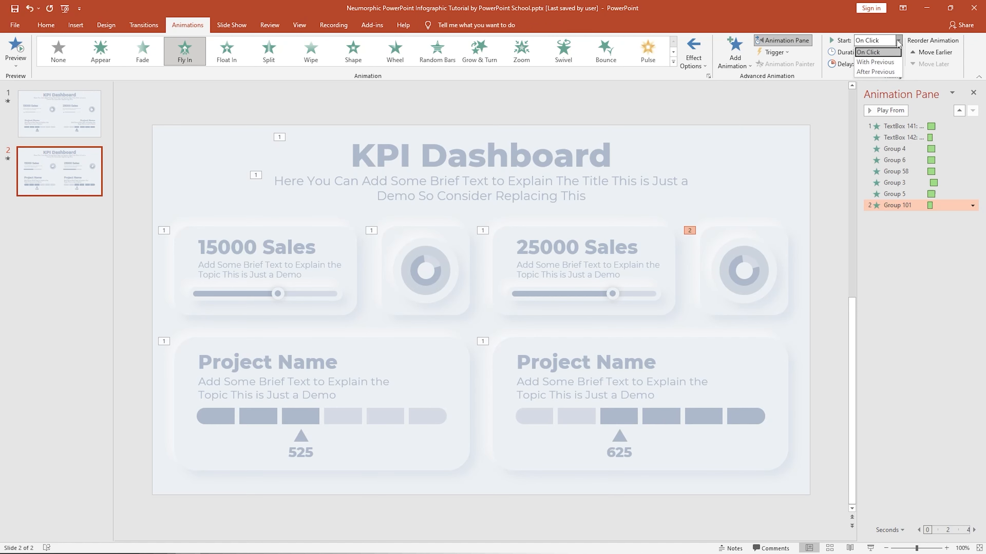
click(893, 56)
click(894, 61)
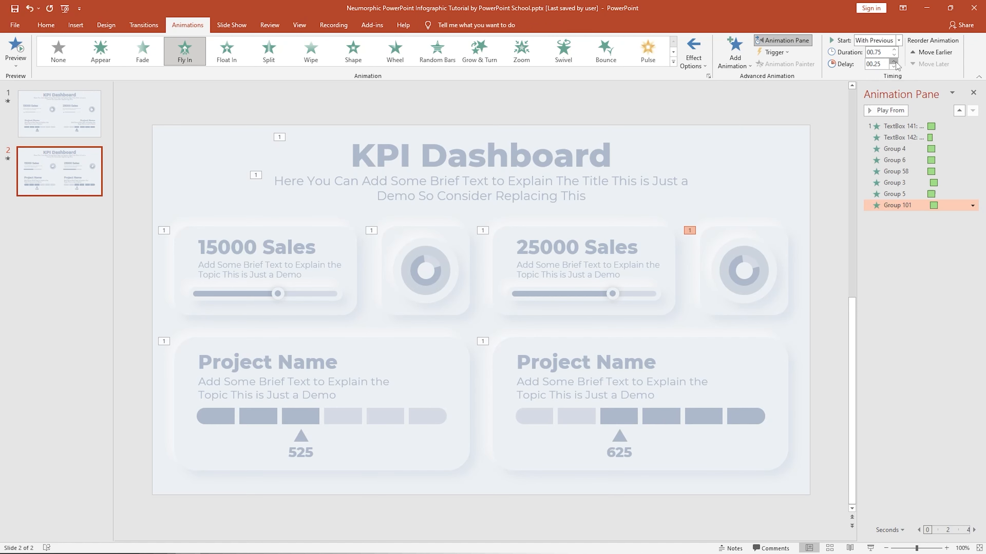
Add a smooth end to the circle chart card's Fly In effect options.
click(972, 206)
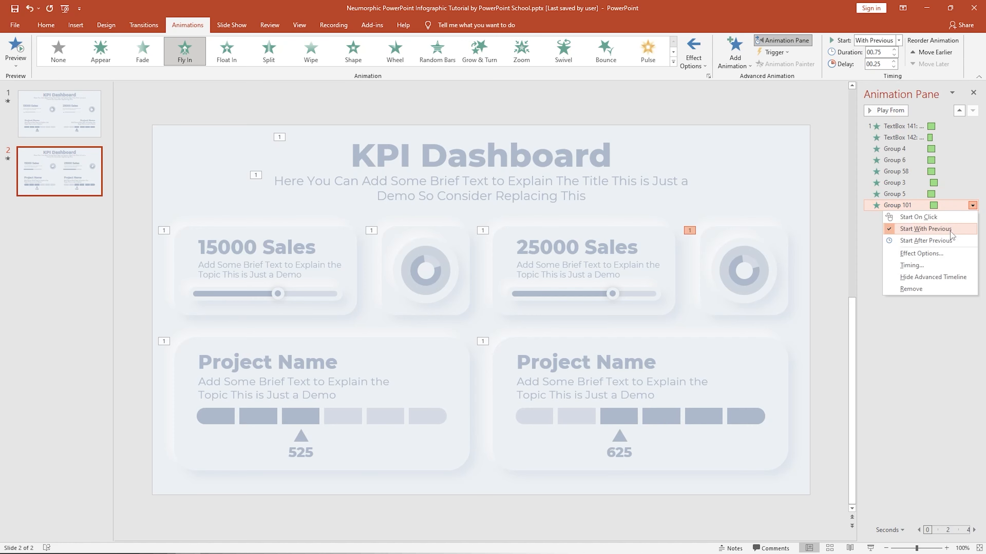
click(937, 255)
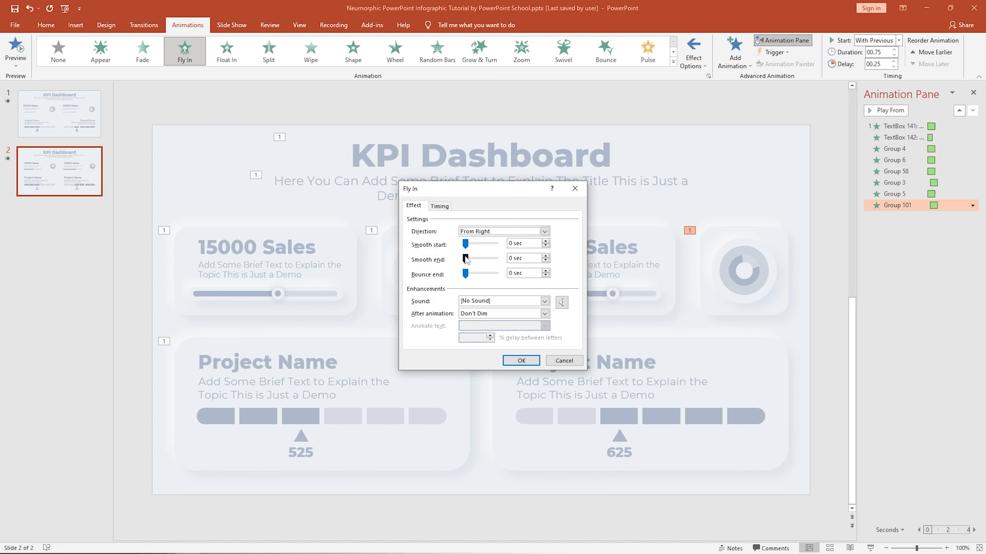
drag(465, 259, 495, 260)
click(521, 361)
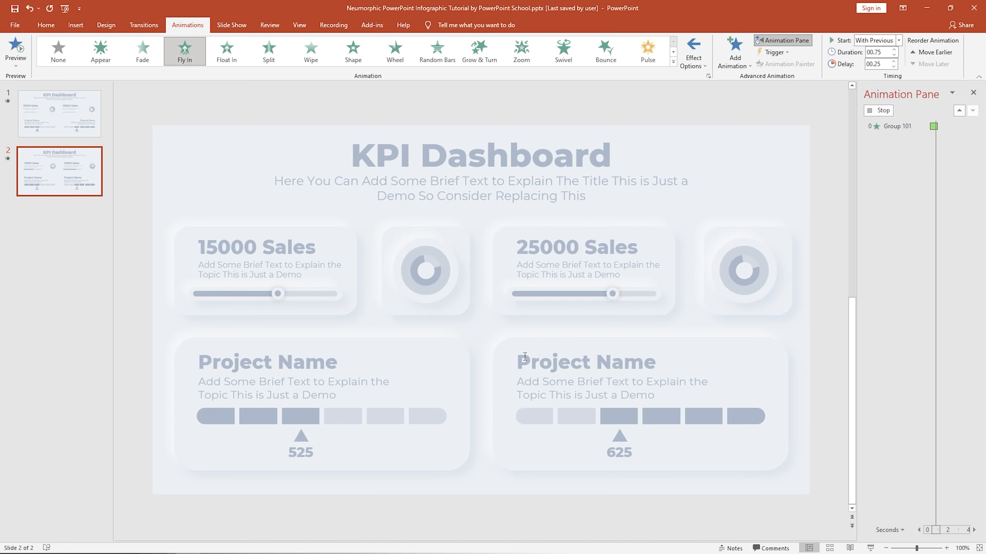
Preview the slide's animations from the first item in the animation list.
click(881, 126)
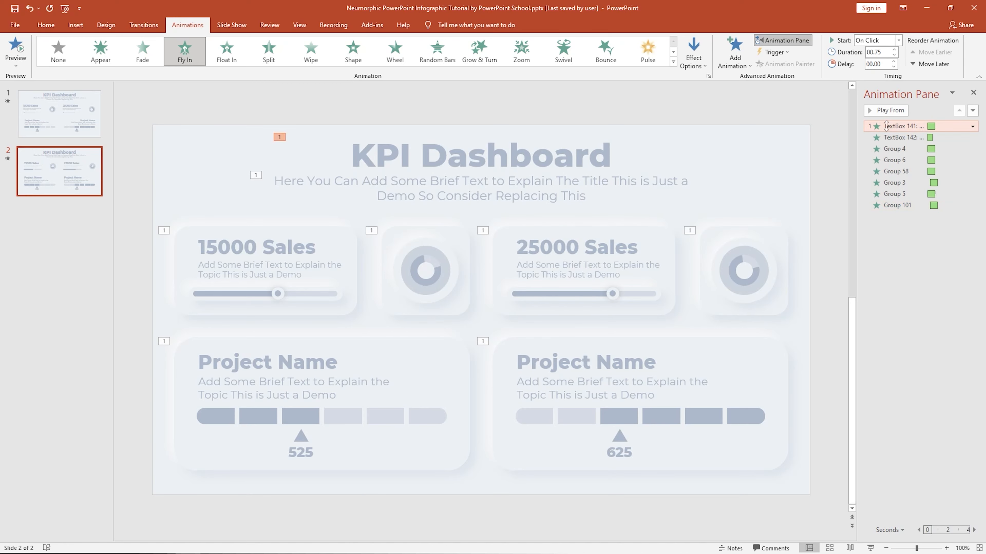
click(883, 113)
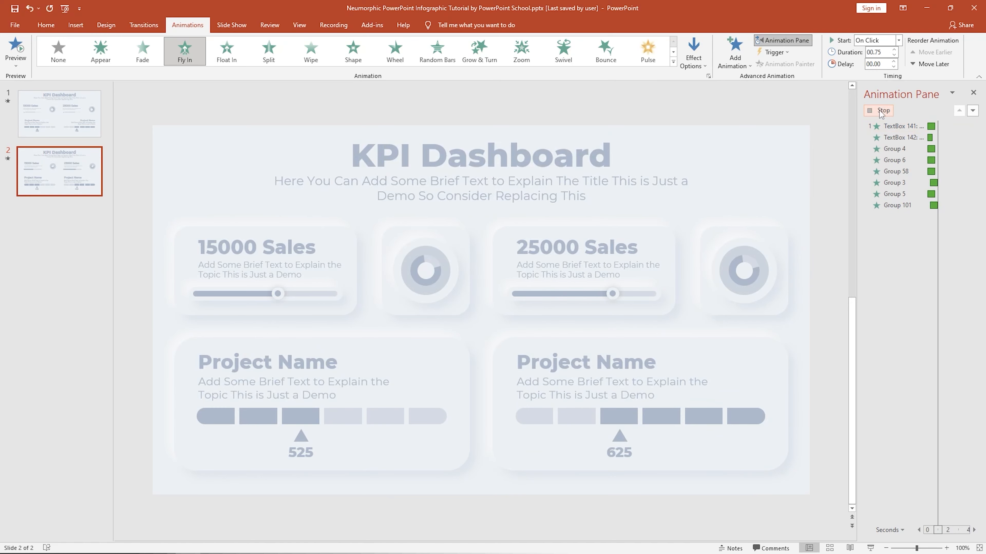
click(496, 486)
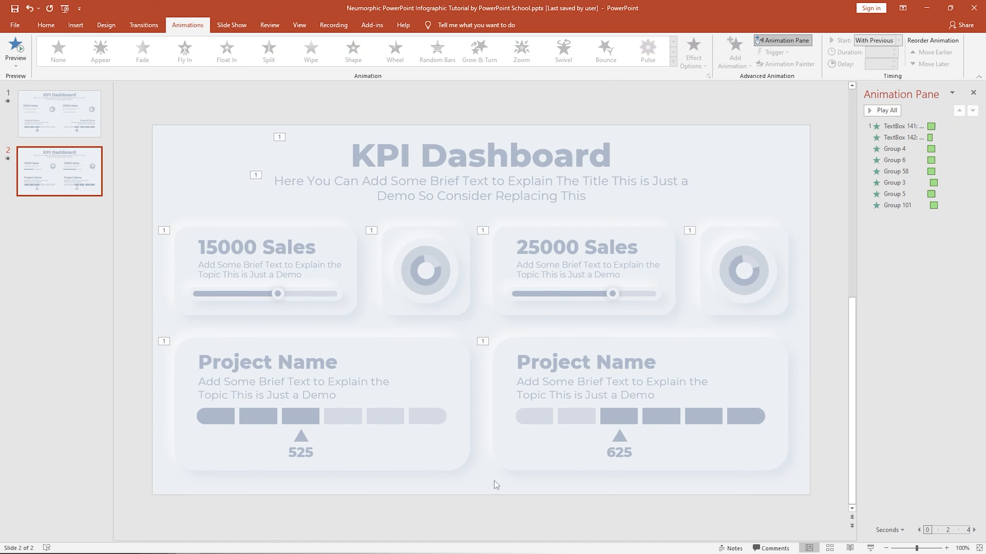
Add a Fade entrance animation to the first segment of the left project progress bar.
click(218, 415)
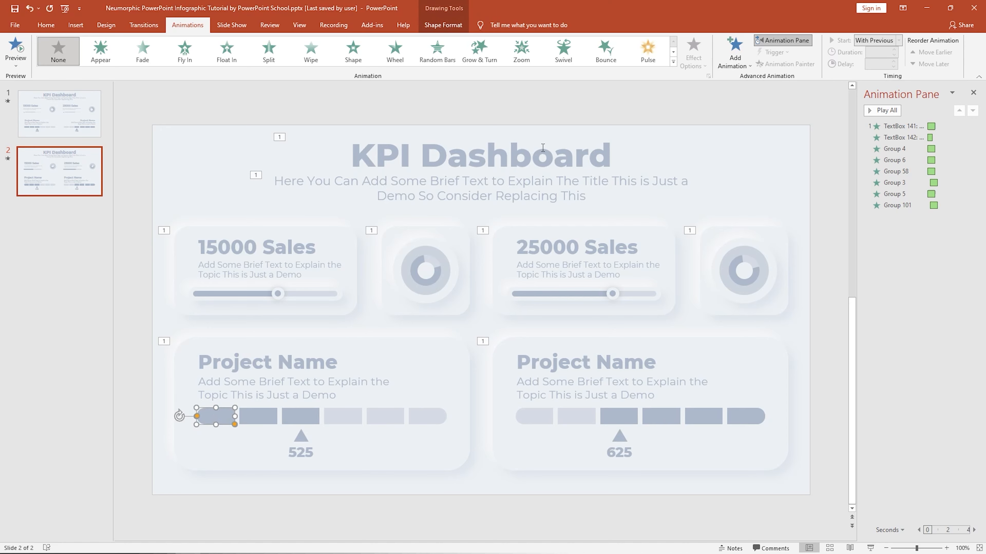
click(735, 55)
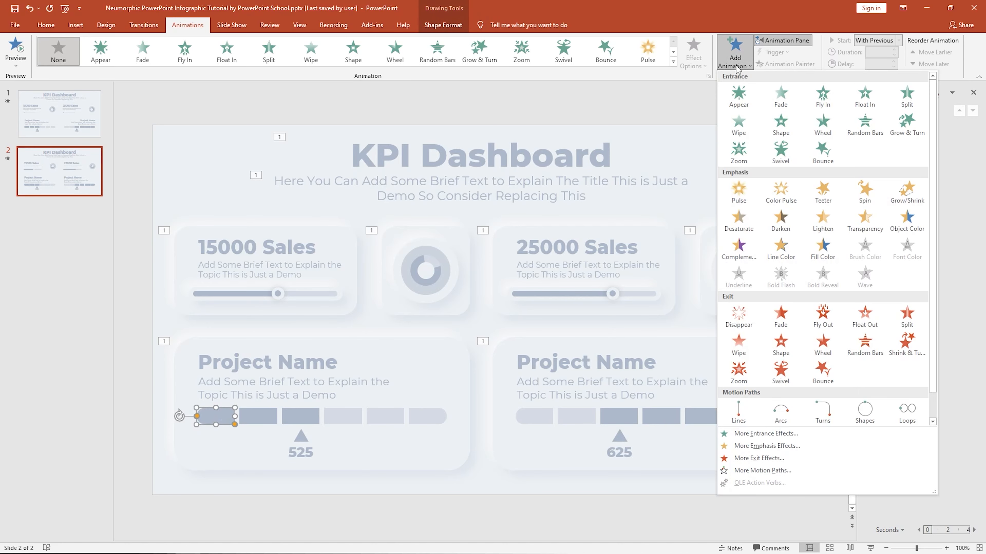
click(780, 95)
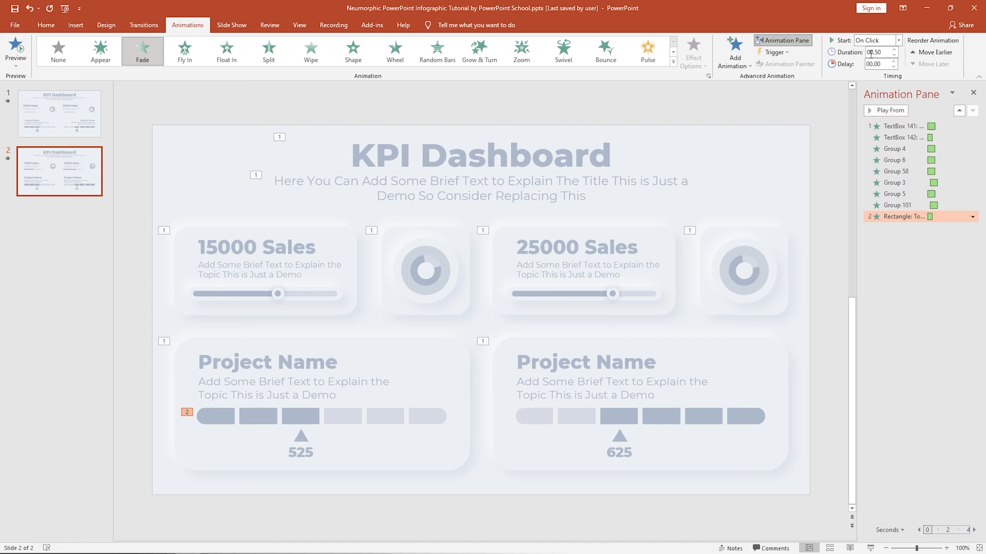
Add a Fade entrance to the second progress bar segment, starting With Previous with a short delay.
click(263, 414)
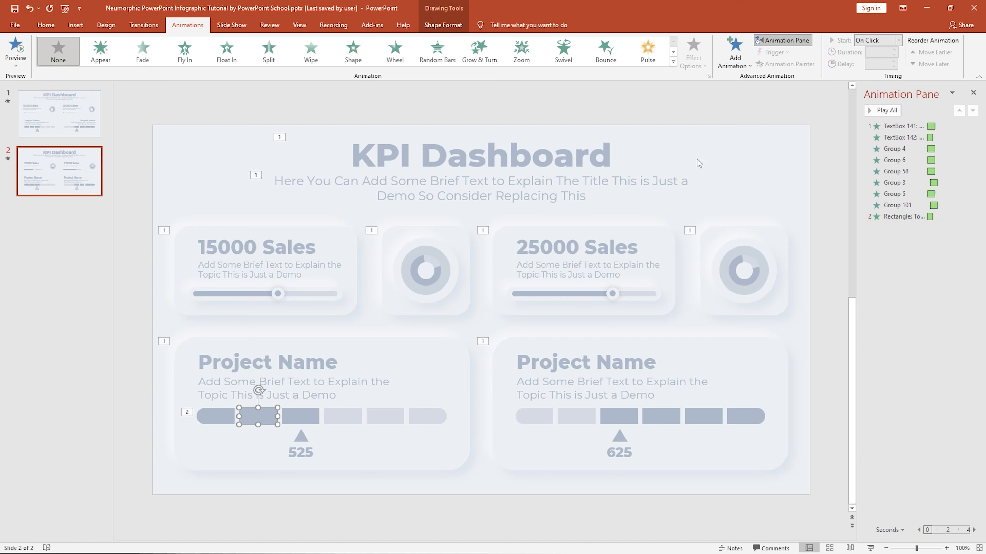
click(734, 59)
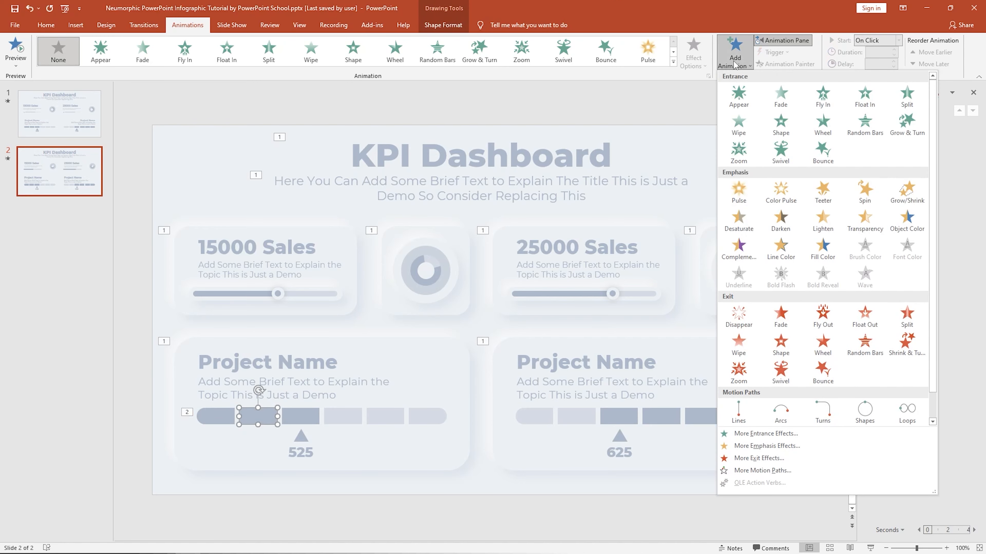
click(772, 94)
click(898, 41)
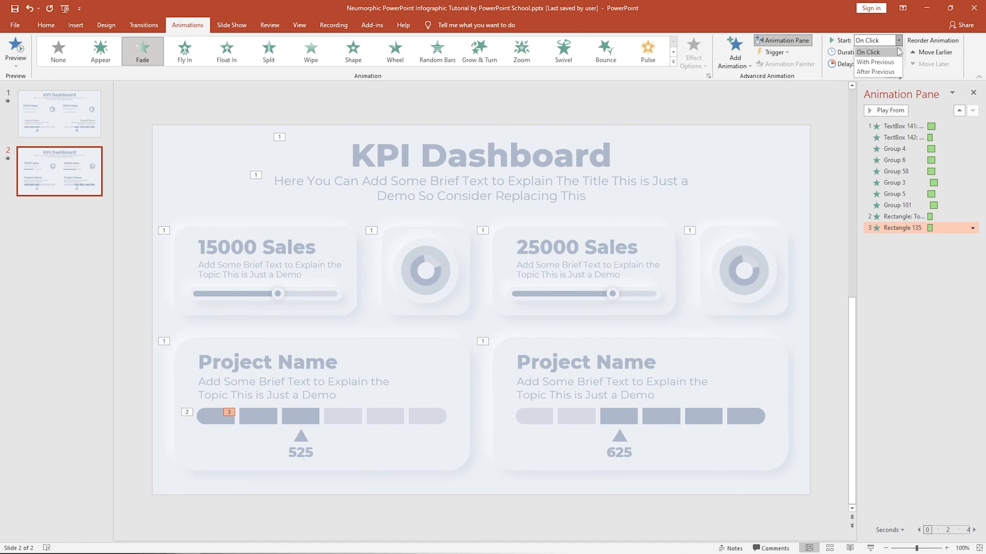
click(890, 61)
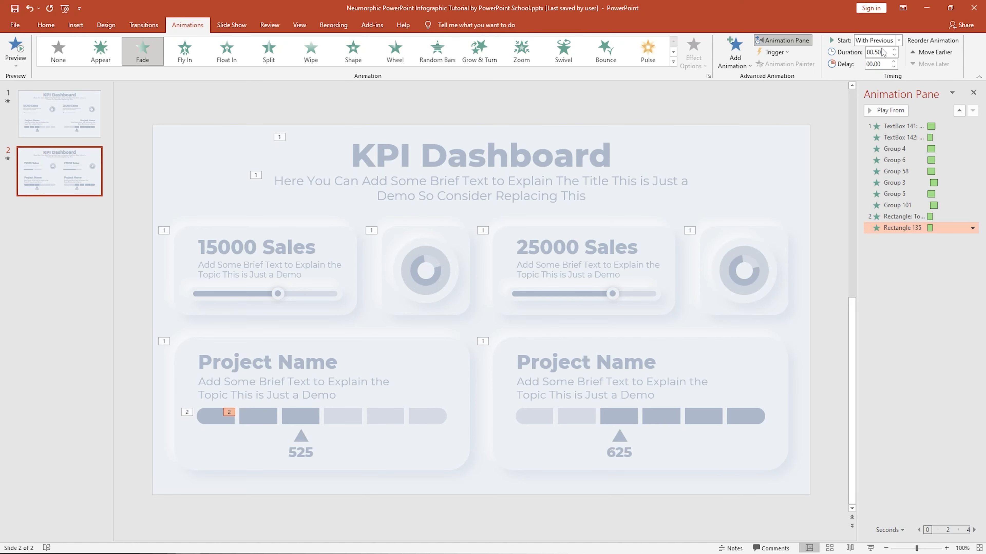
click(894, 61)
Add a Fade entrance to the third segment of the left project progress bar, starting With Previous.
click(308, 415)
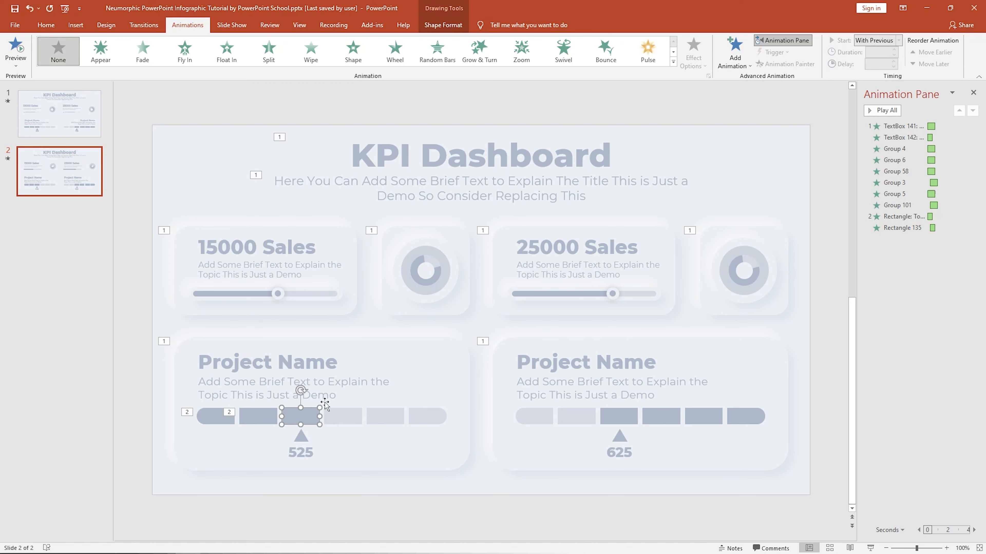
click(735, 58)
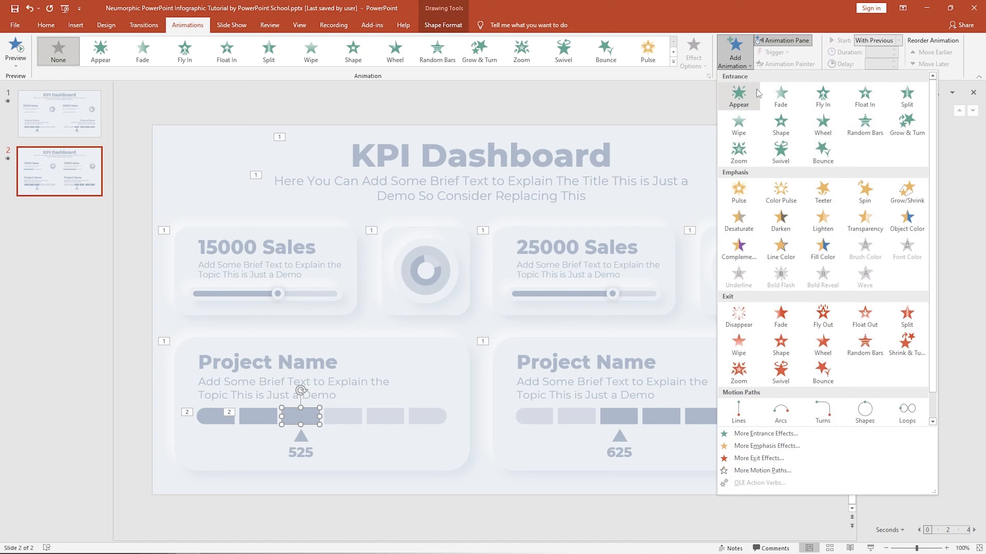
click(778, 101)
click(898, 40)
click(877, 62)
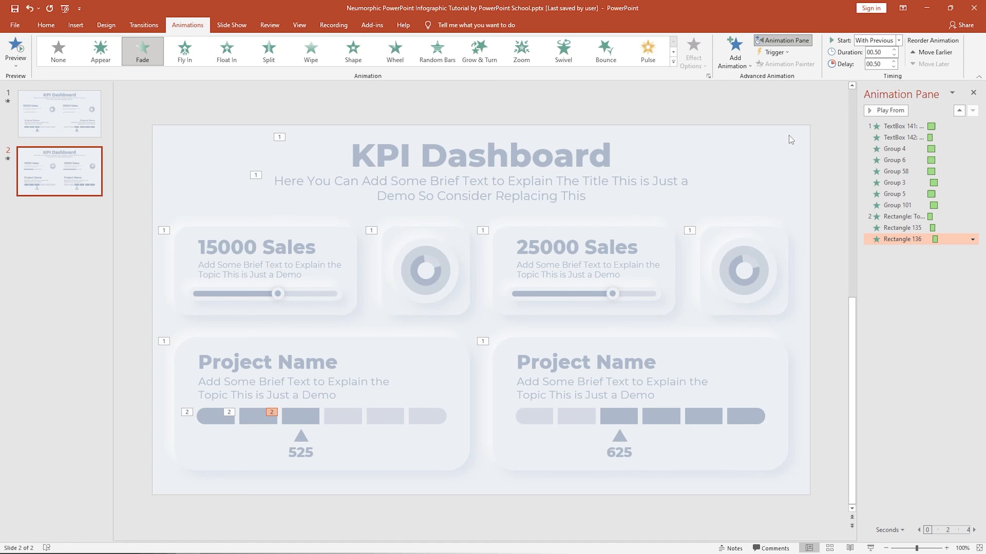
Add a Fly In entrance from the left to the 525 pointer group under the left progress bar.
click(305, 438)
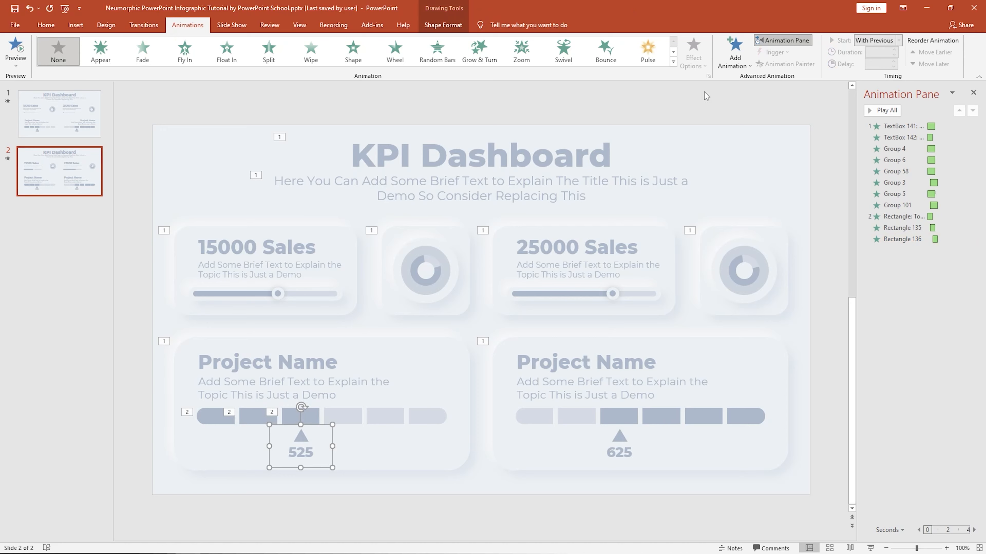
click(730, 66)
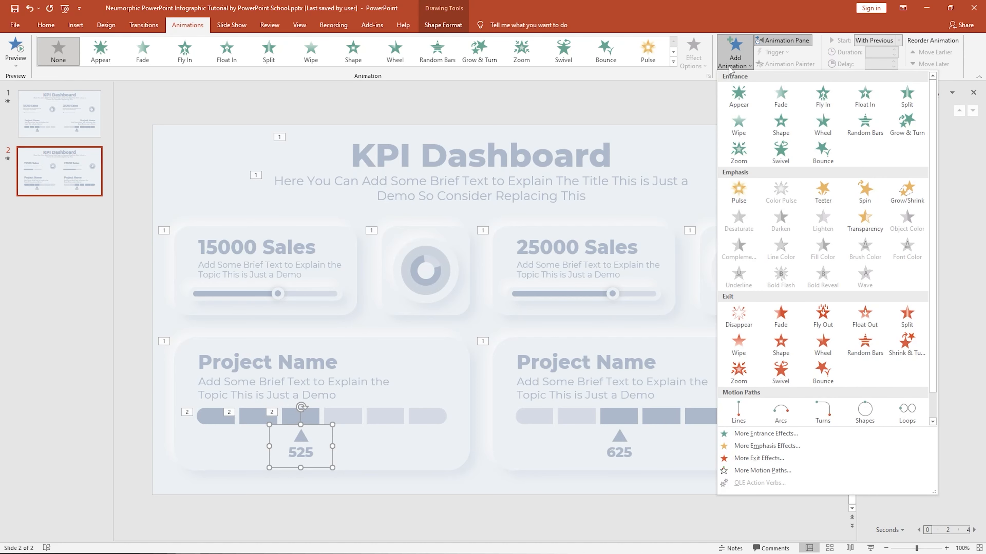
click(815, 97)
click(691, 62)
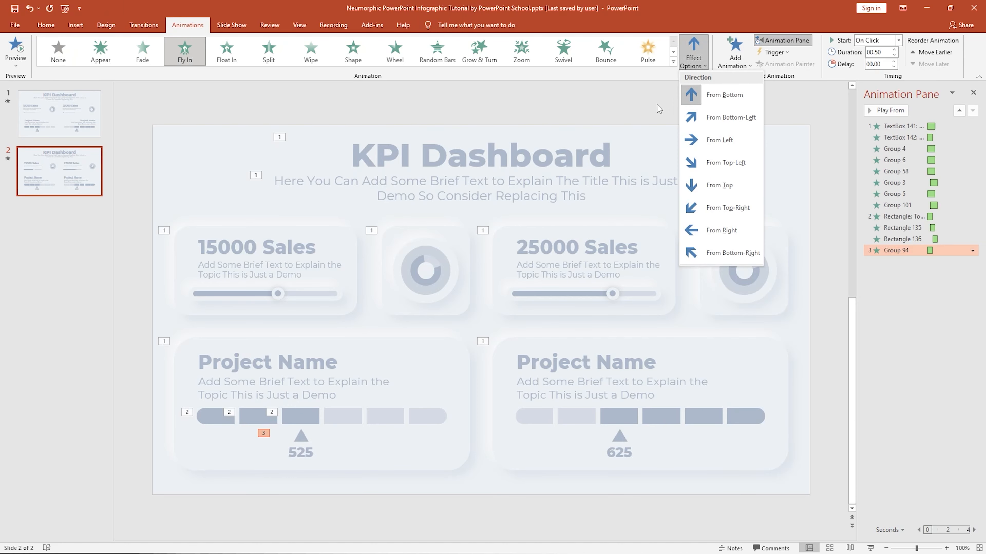
click(693, 141)
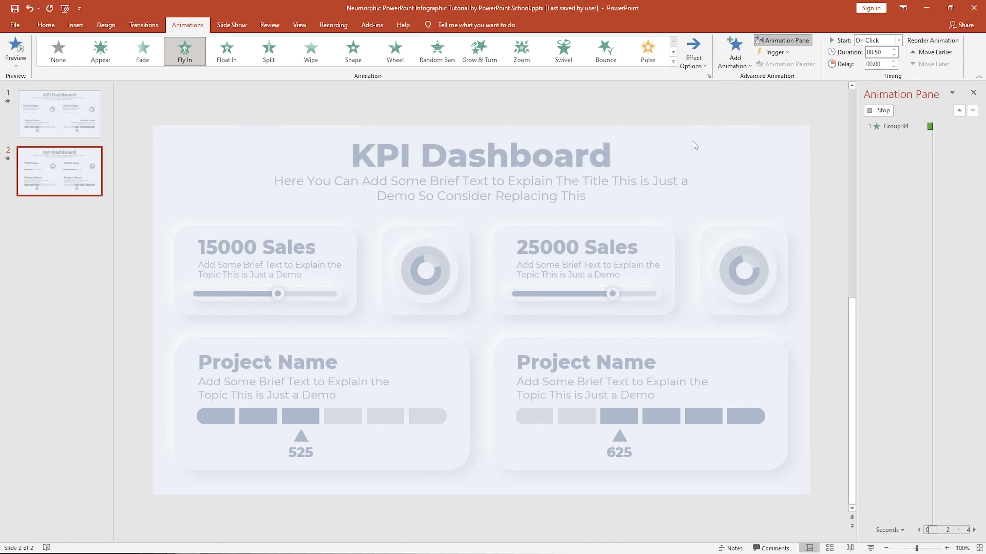
Set the 525 pointer's animation to start With Previous, with a 1-second duration and no delay.
click(898, 40)
click(889, 59)
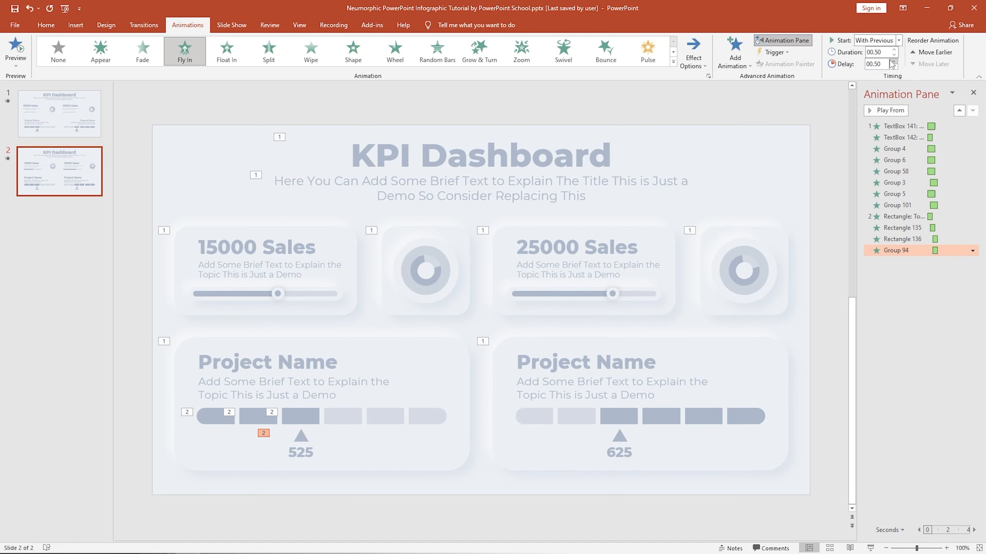
click(894, 51)
click(893, 66)
click(894, 66)
Give the 525 pointer's Fly In effect a 1 sec smooth end.
click(973, 251)
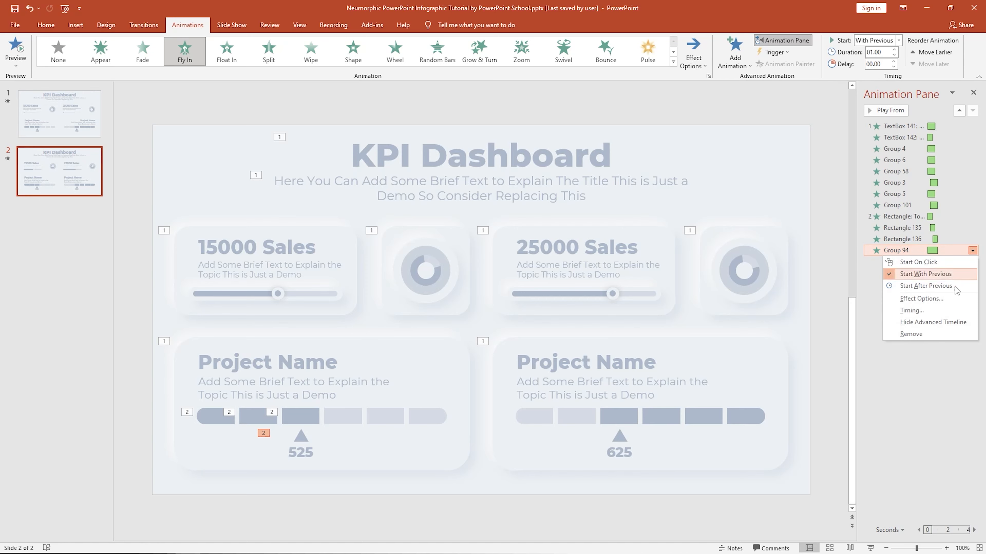
click(938, 305)
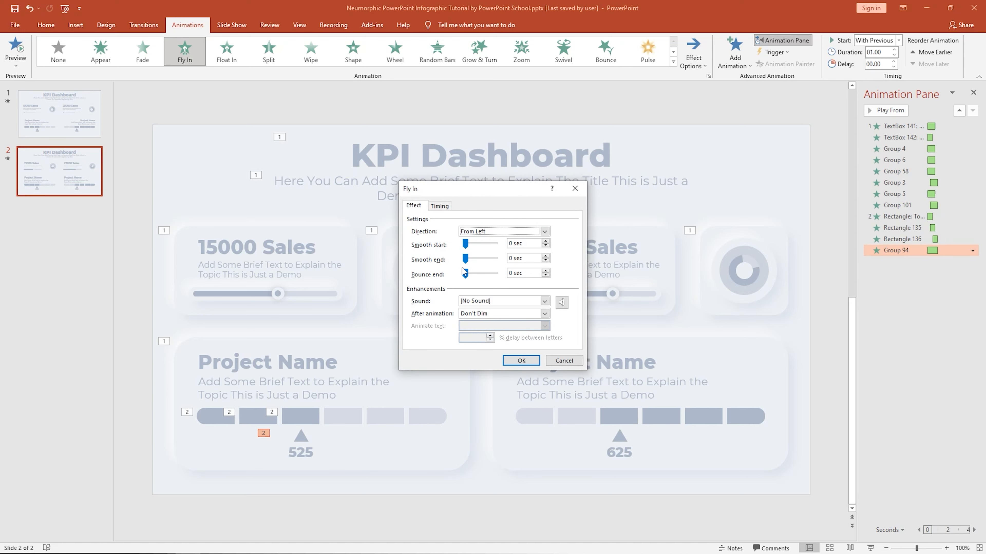
drag(465, 258, 495, 258)
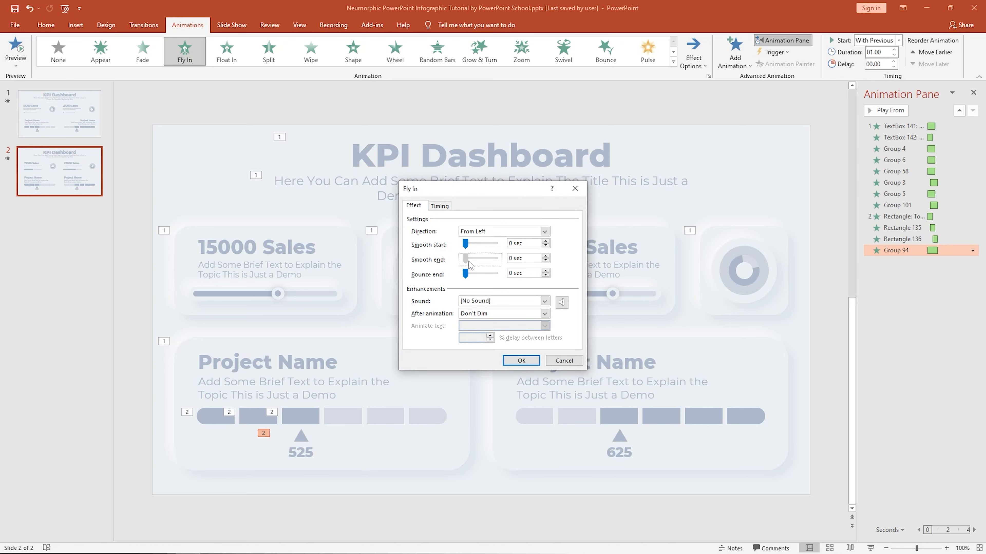
click(522, 361)
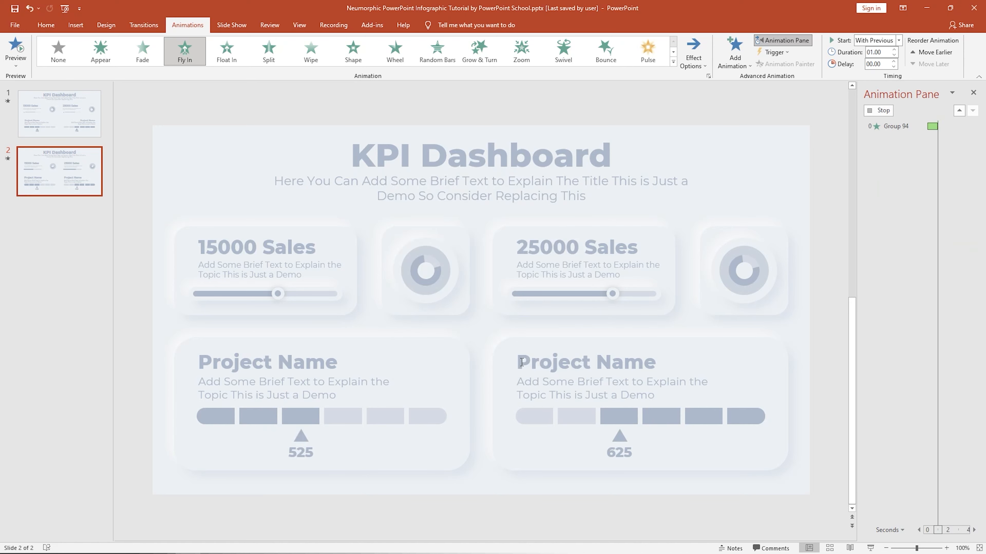
Add a Fade entrance to the last segment of the right project progress bar, starting With Previous.
click(749, 419)
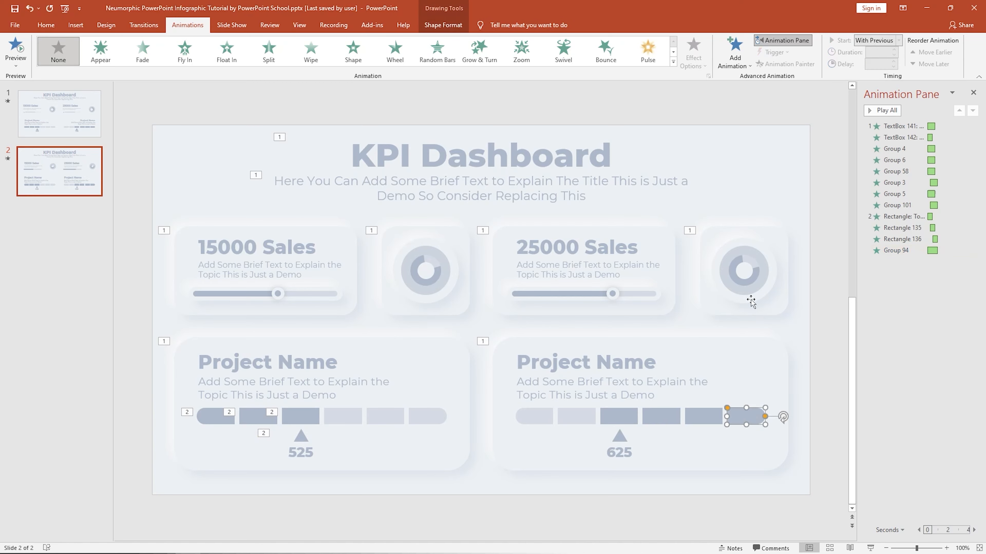
click(733, 62)
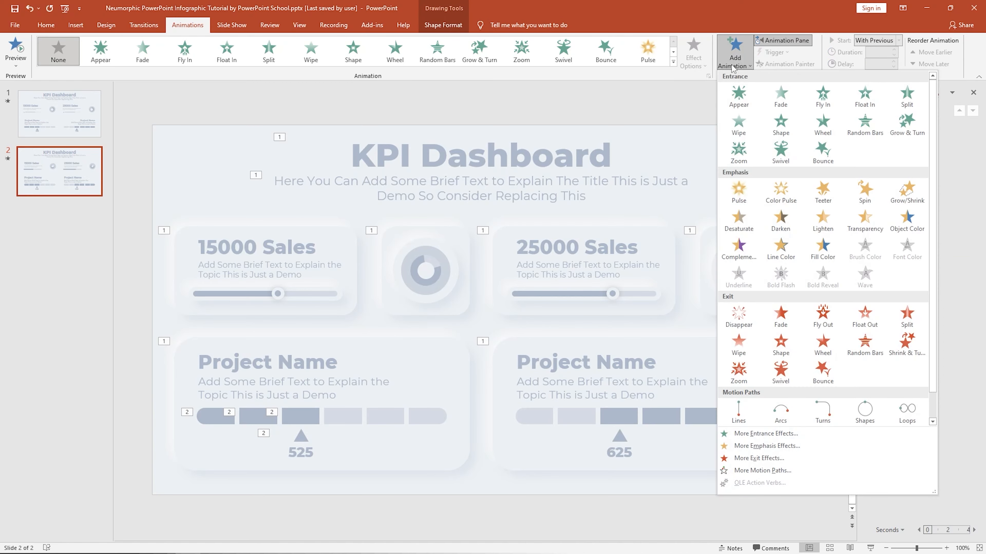
click(769, 103)
click(884, 41)
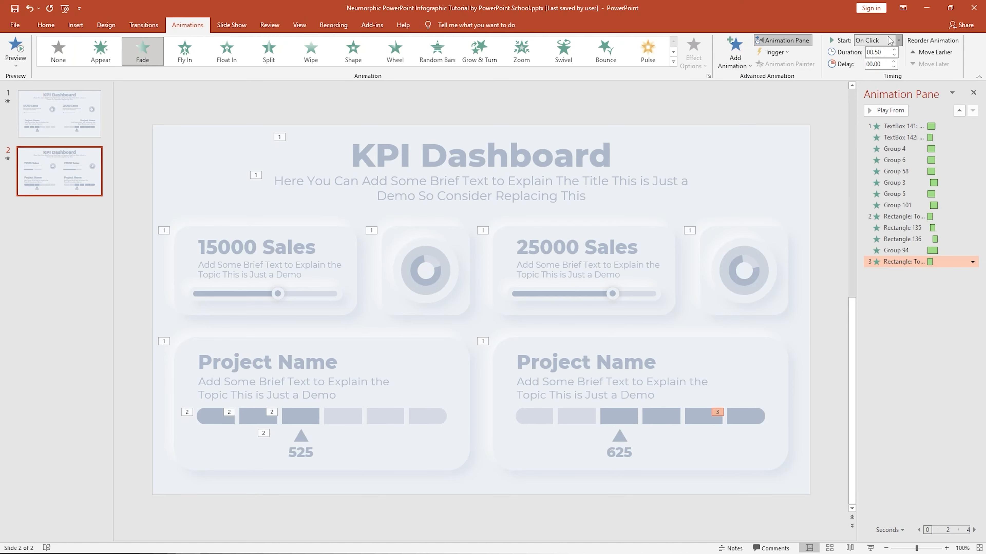
click(886, 59)
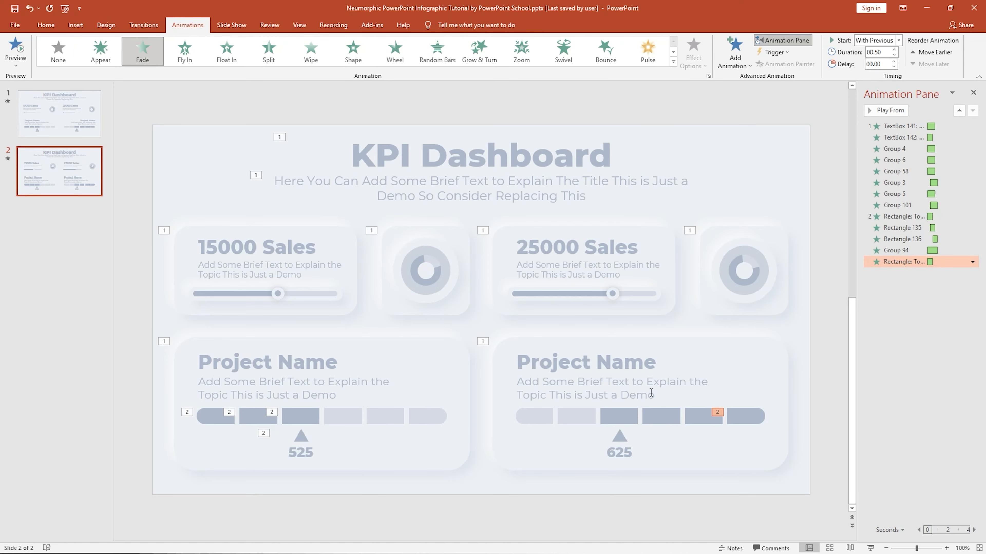
Add a Fade entrance to the fifth segment of the right progress bar, starting With Previous with a short delay.
click(698, 420)
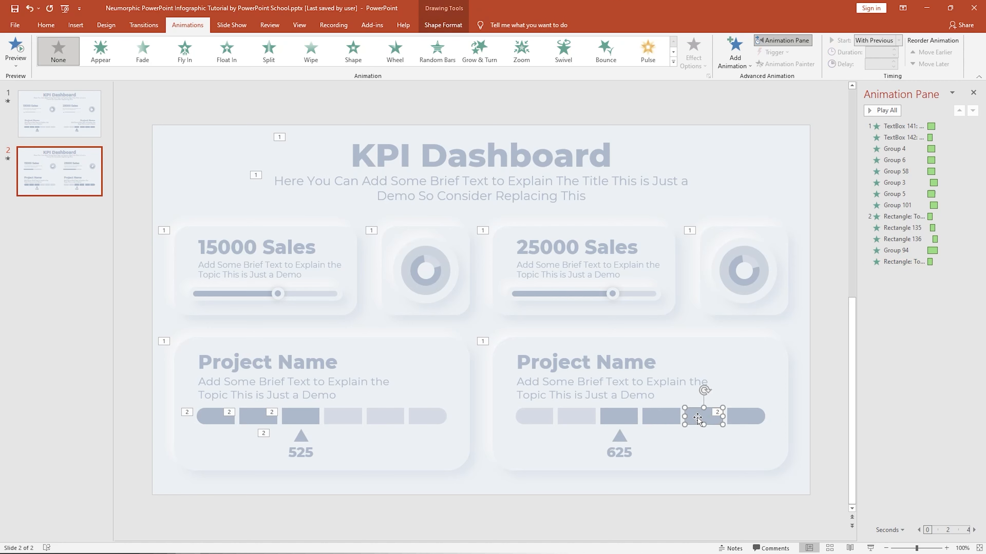
click(731, 60)
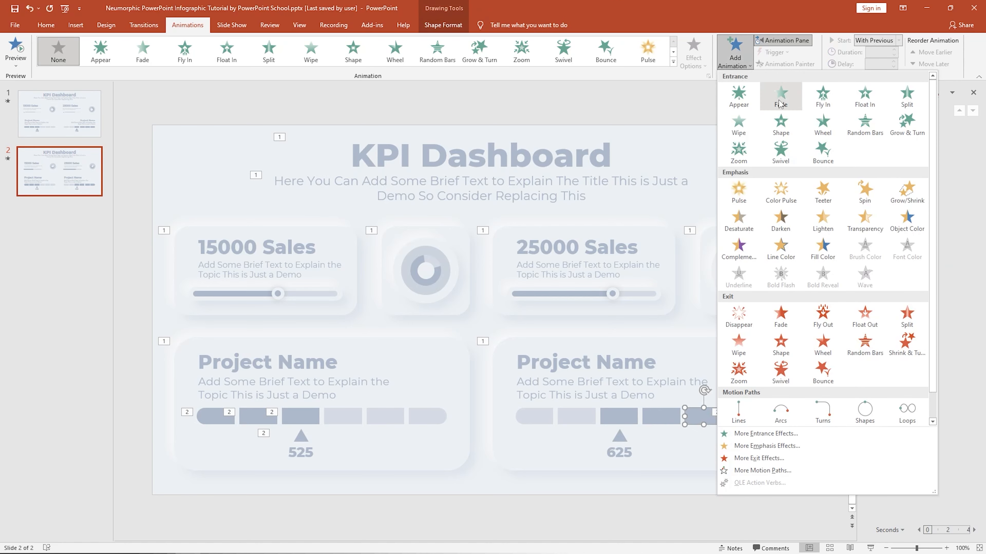
click(763, 89)
click(898, 41)
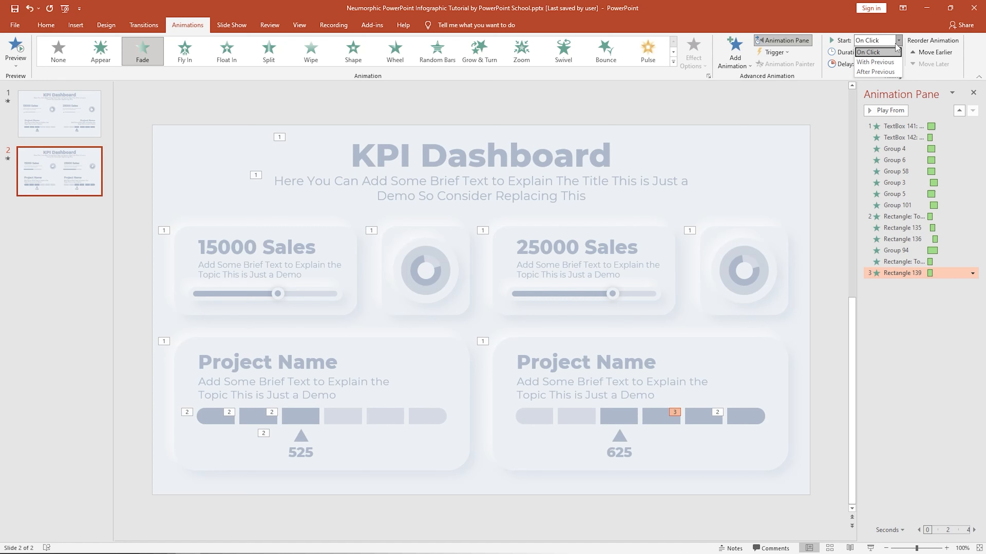
click(888, 65)
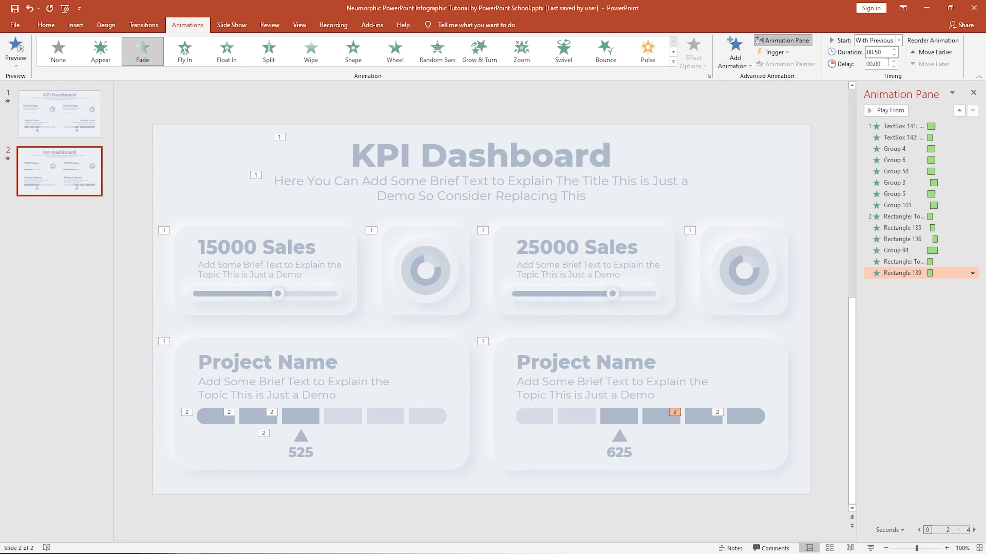
click(893, 61)
Add a Fade entrance to the fourth segment of the right progress bar, starting With Previous with a longer delay.
click(660, 415)
click(735, 50)
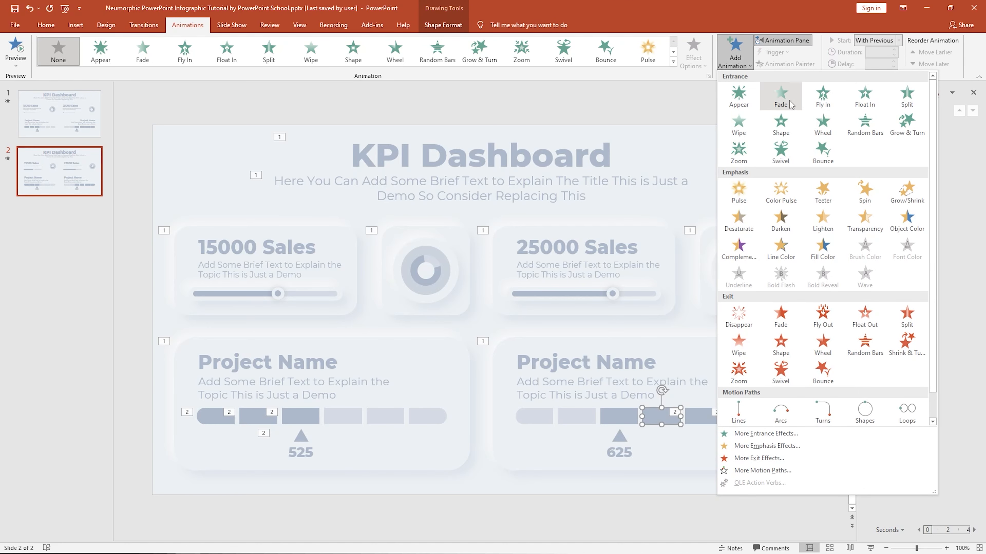
click(781, 95)
click(899, 40)
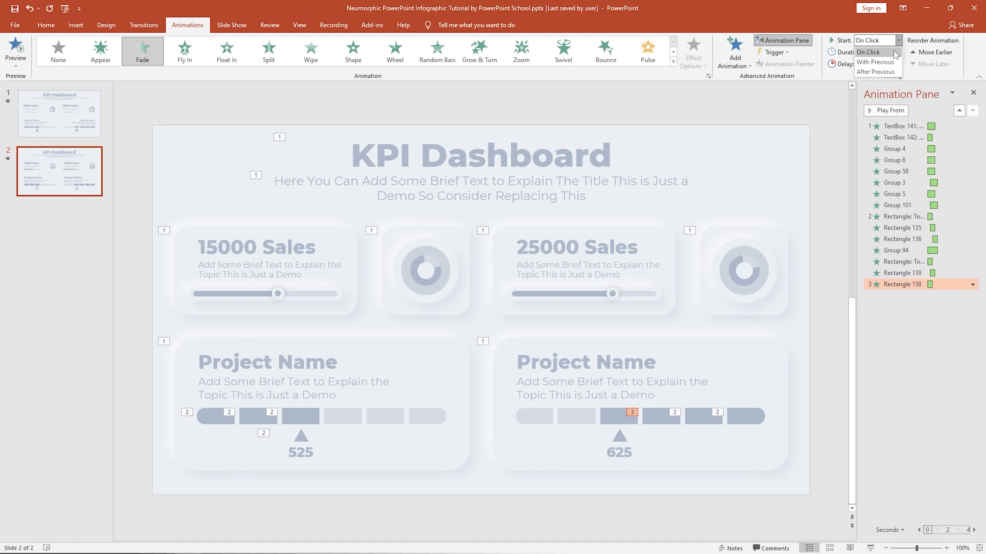
click(878, 62)
click(894, 61)
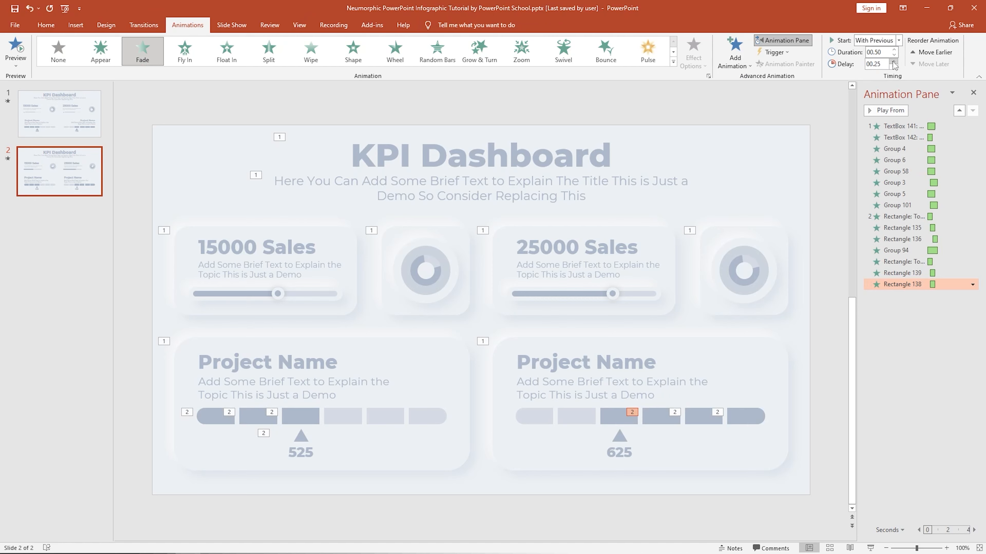
Add a Fade entrance to the third segment of the right progress bar, starting With Previous with a delay.
click(612, 411)
click(731, 66)
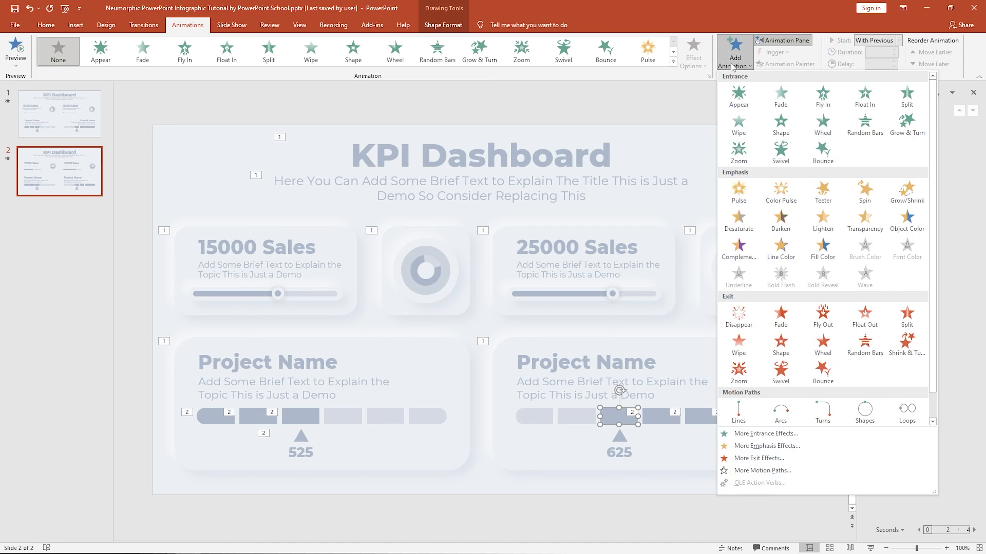
click(781, 99)
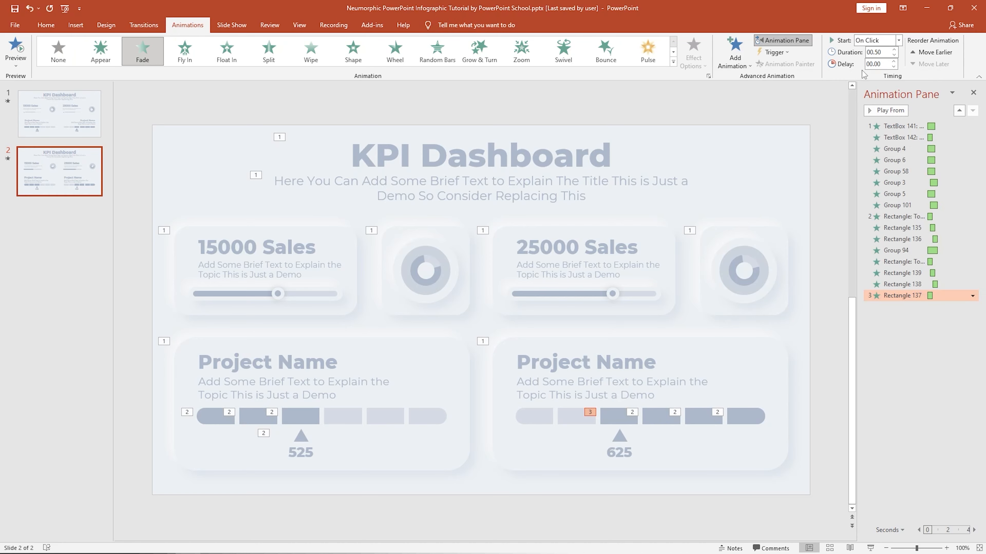
click(897, 40)
click(893, 61)
Add a Fly In entrance from the right to the 625 pointer group, starting With Previous.
click(621, 438)
click(734, 51)
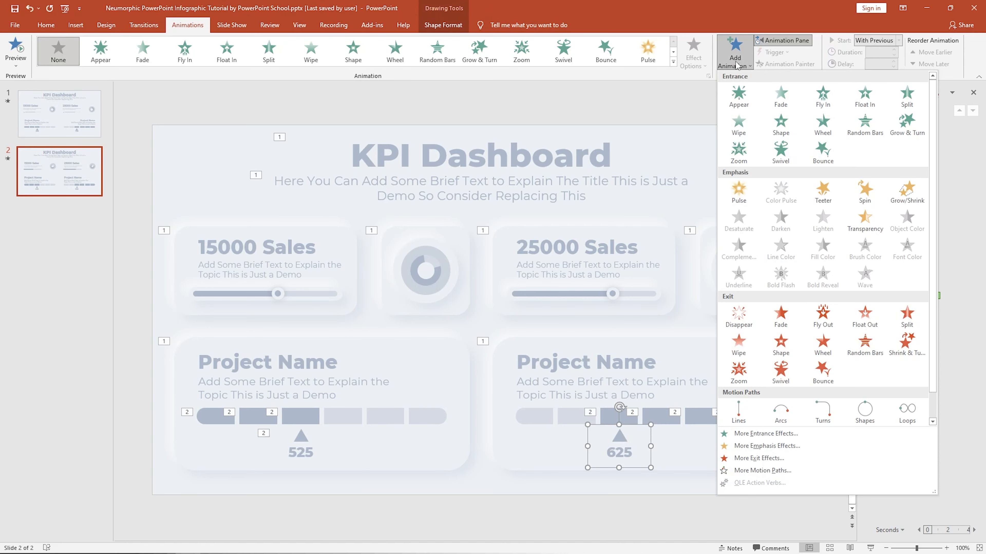
click(819, 97)
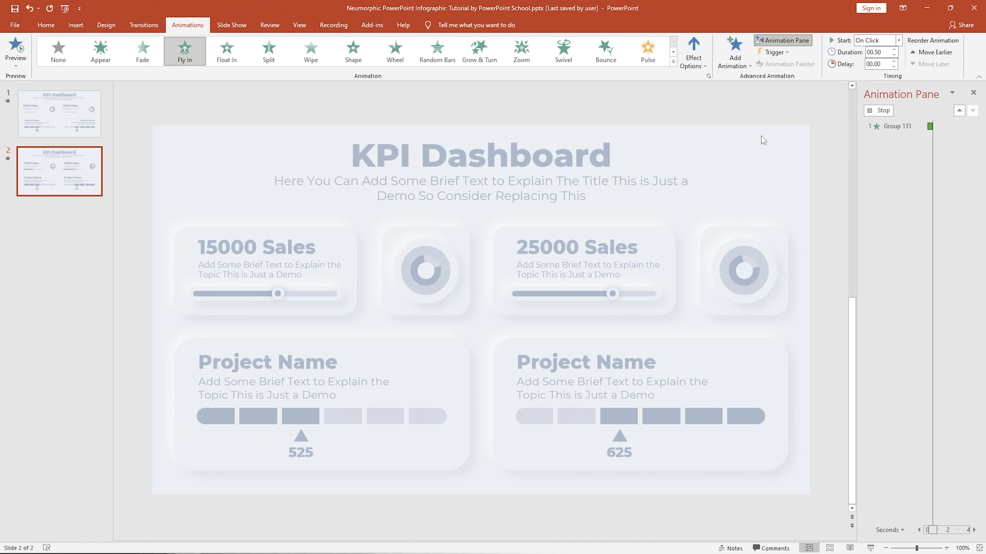
click(694, 53)
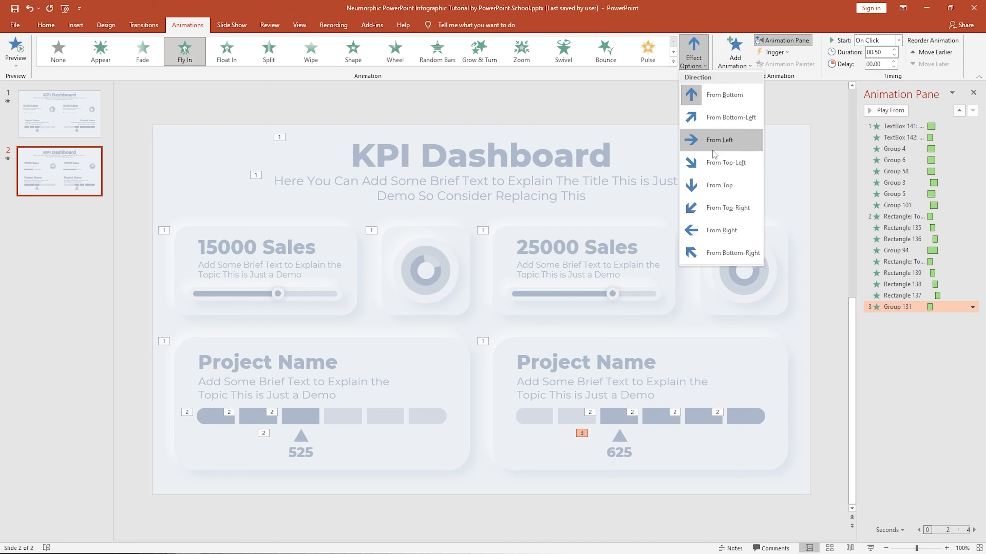
click(725, 230)
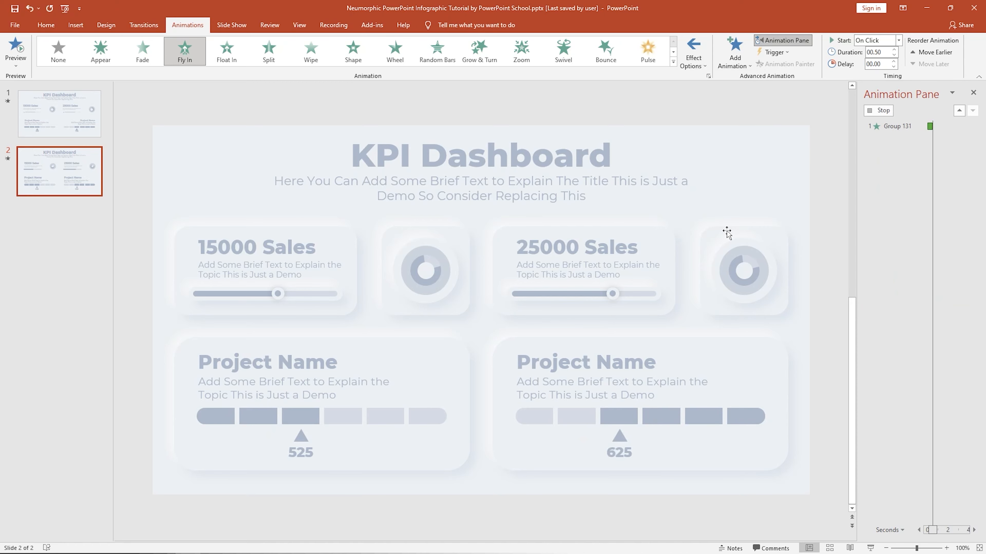
click(899, 40)
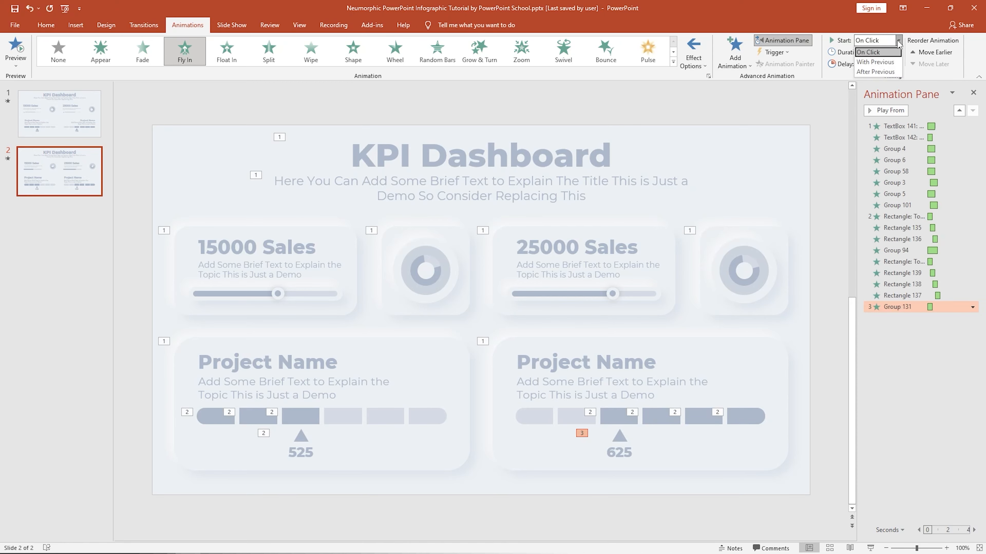
click(892, 62)
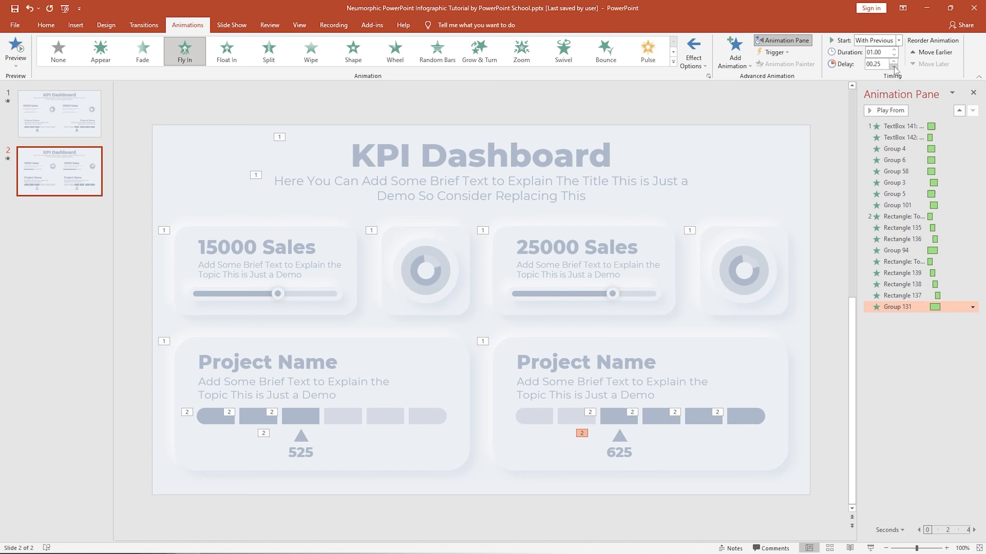
Give the 625 pointer's Fly In effect a 1 sec smooth end.
click(972, 307)
click(948, 355)
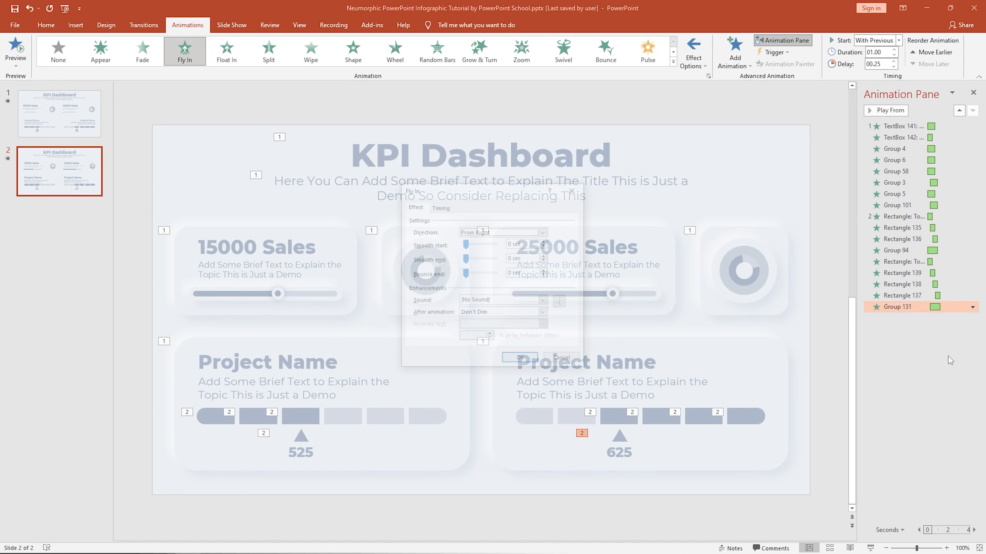
drag(466, 261, 496, 260)
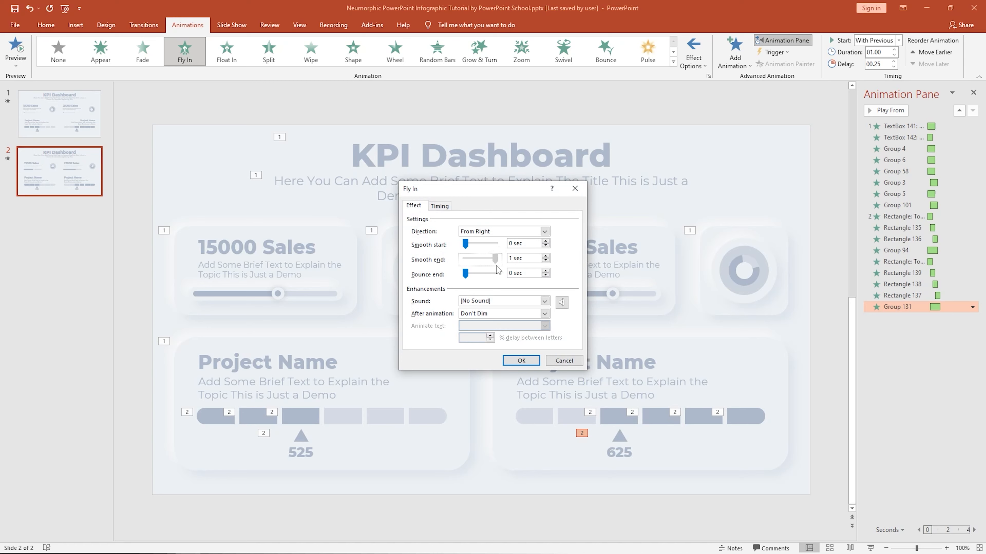